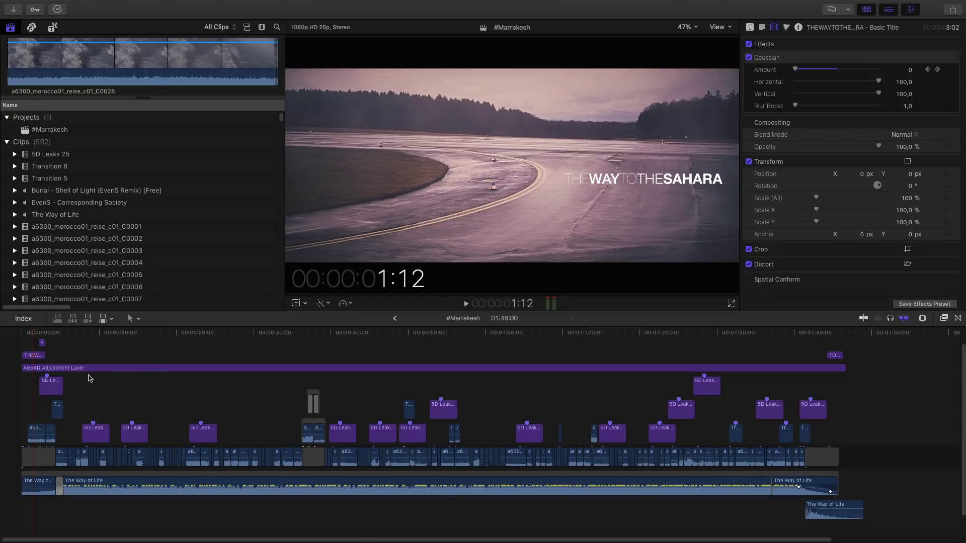
Step: Zoom the timeline in on the first 28 seconds of the #Marrakesh edit
key("super+equal")
key("super+equal")
key("super+equal")
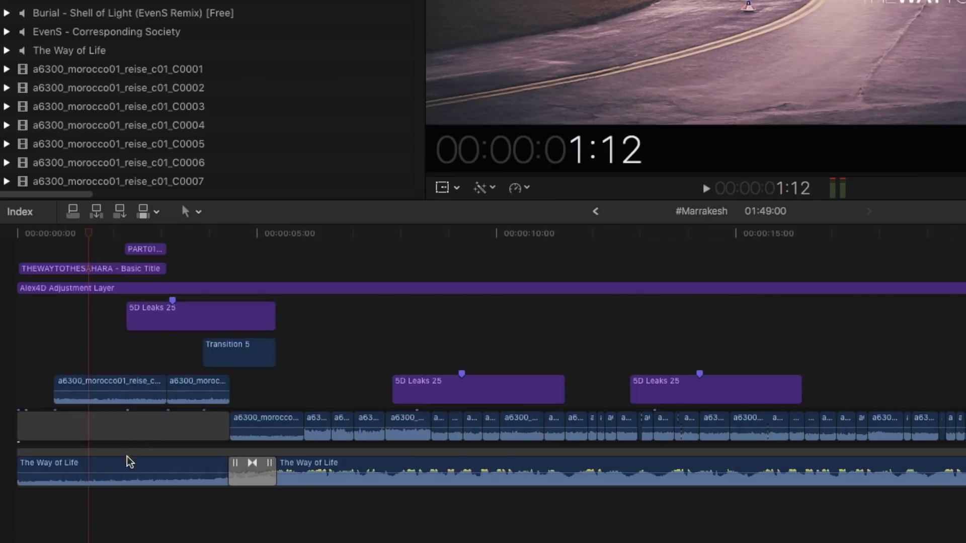
Step: Check the music clip's volume level, then zoom out to show the full 01:49:00 edit
left_click(86, 485)
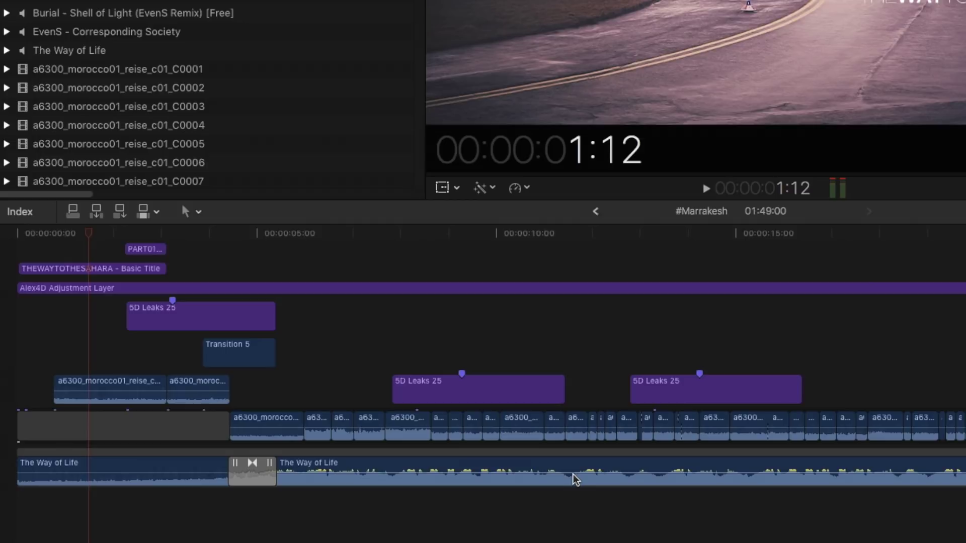
key("super+minus")
key("super+minus")
key("super+minus")
key("super+minus")
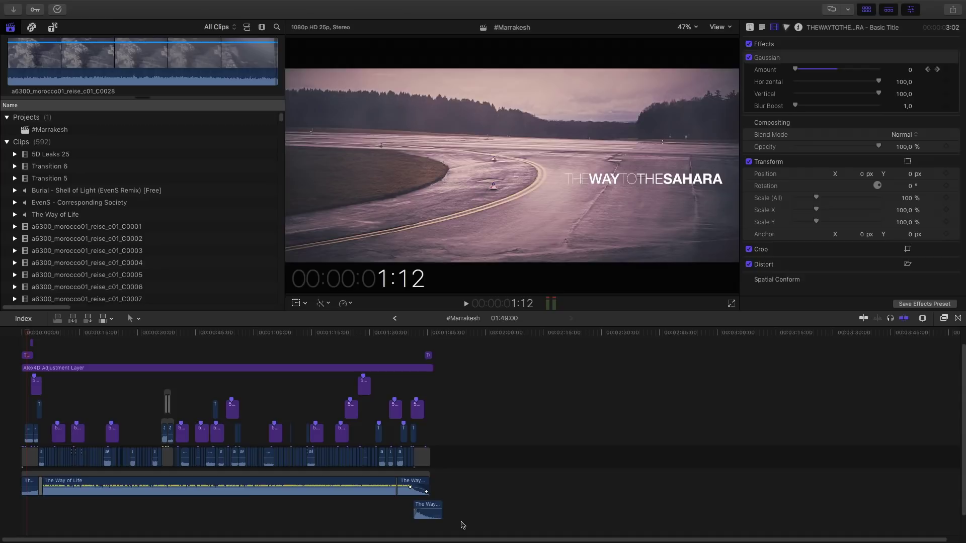
Step: Assign the Music-1 audio role to all six music clips and return the playhead to the start
left_click_drag(470, 524, 4, 481)
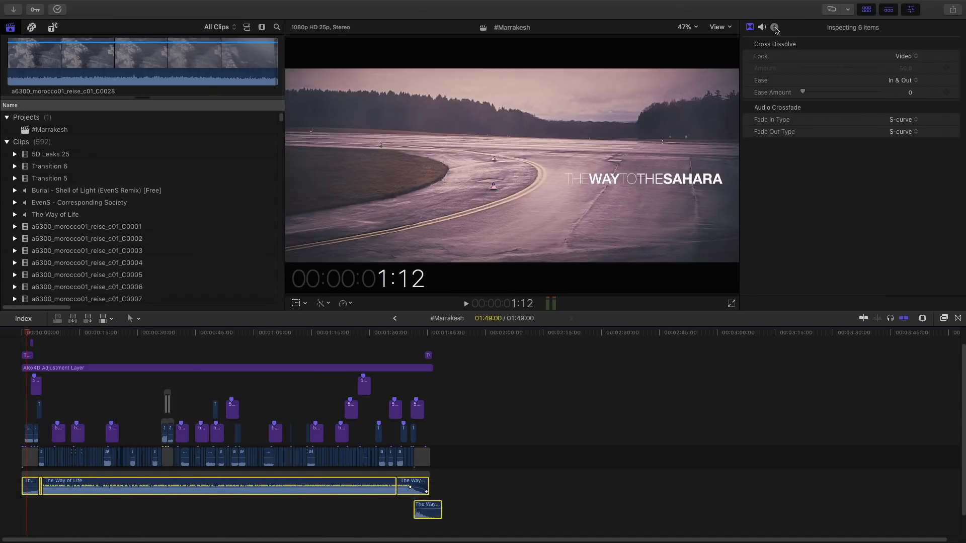
left_click(774, 28)
left_click(860, 135)
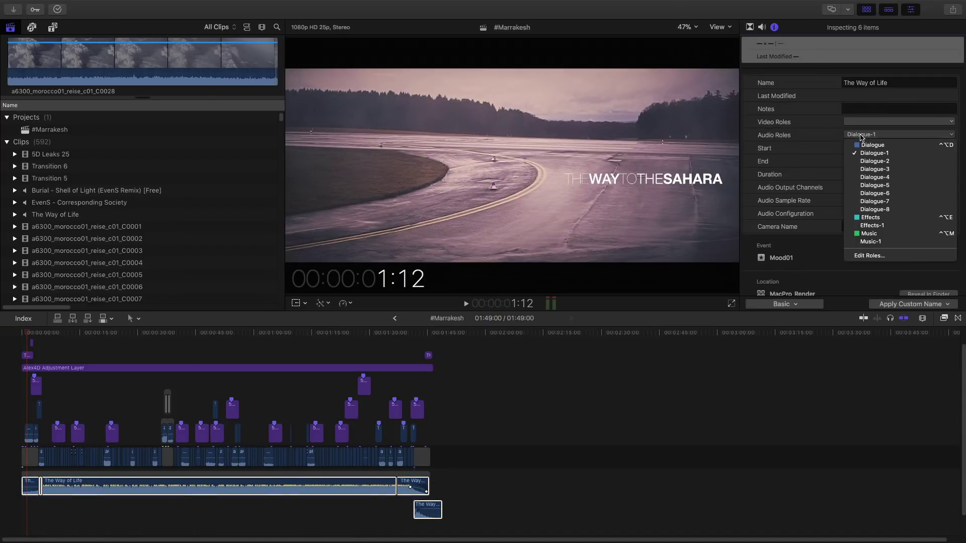
left_click(908, 241)
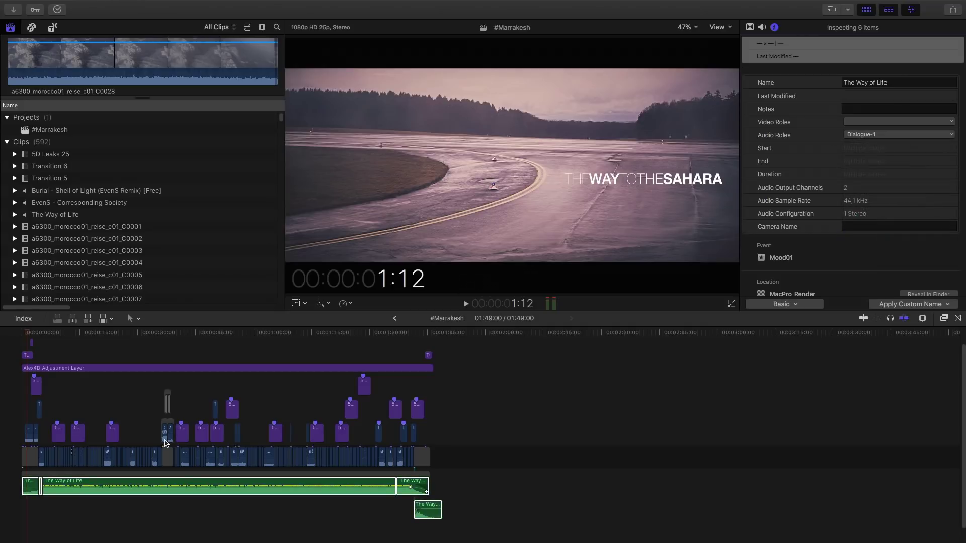
left_click(7, 335)
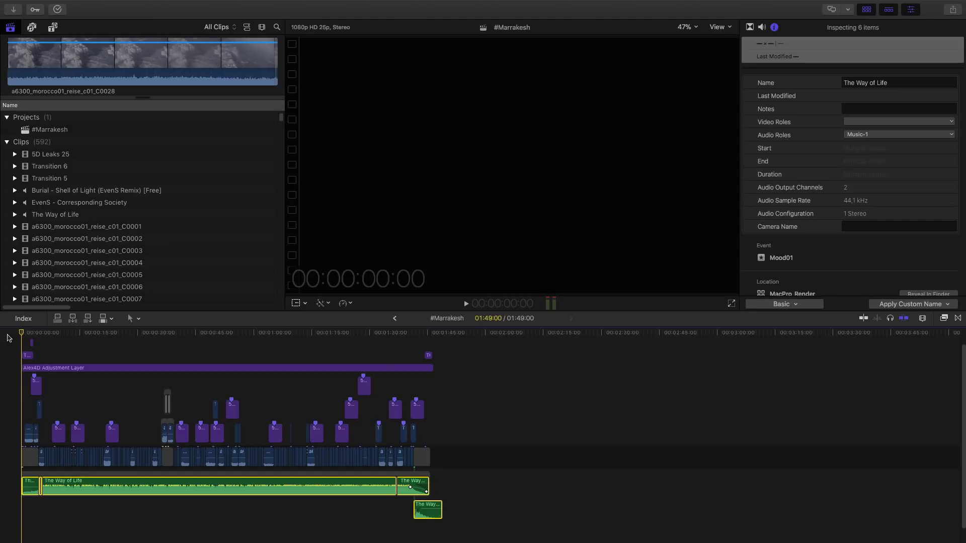
Step: Play the zoomed-in opening of the edit, stop at 13:07, and select the Projects row
key("super+equal")
key("super+equal")
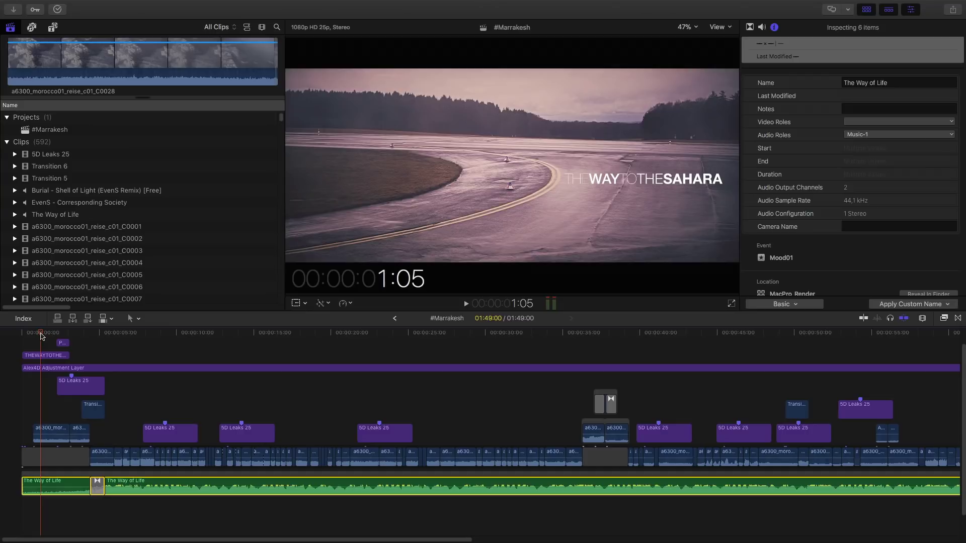
key("space")
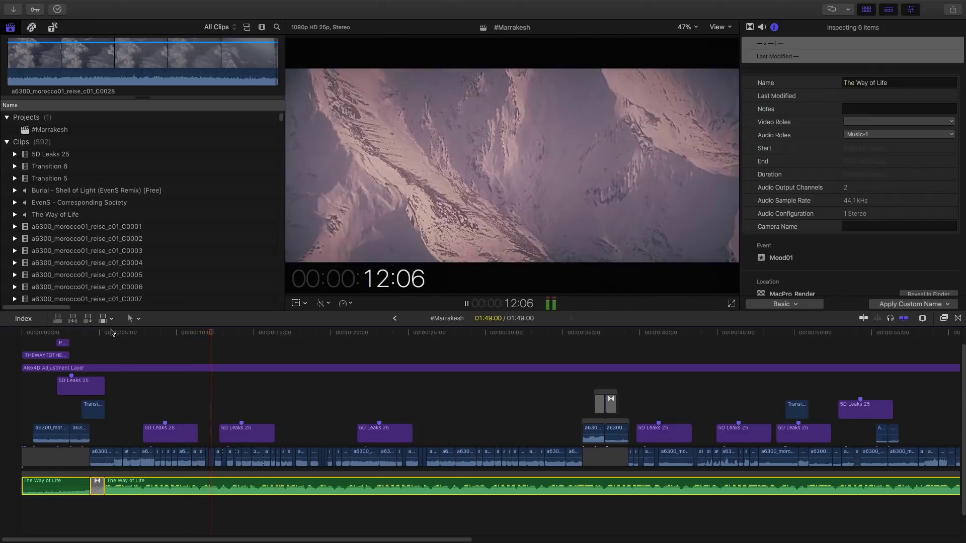
key("space")
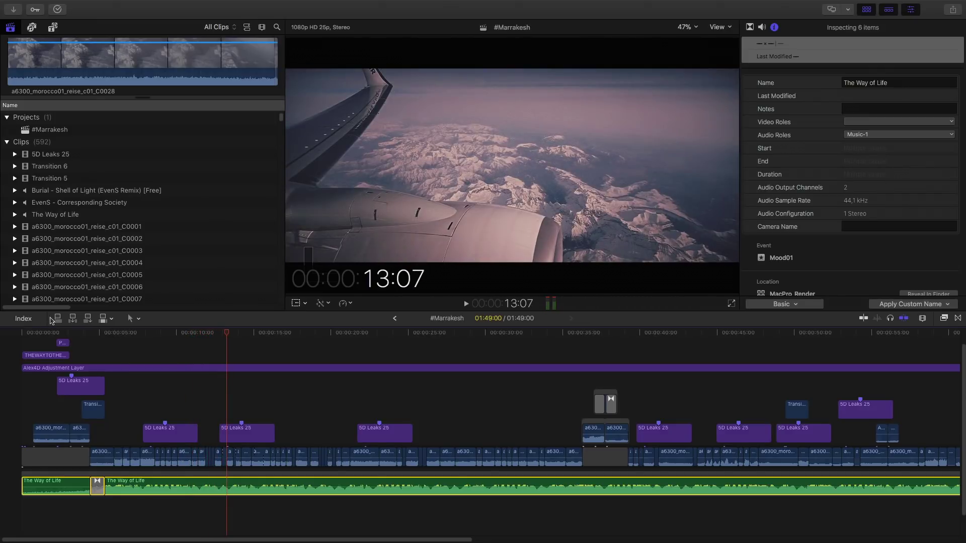
left_click(43, 120)
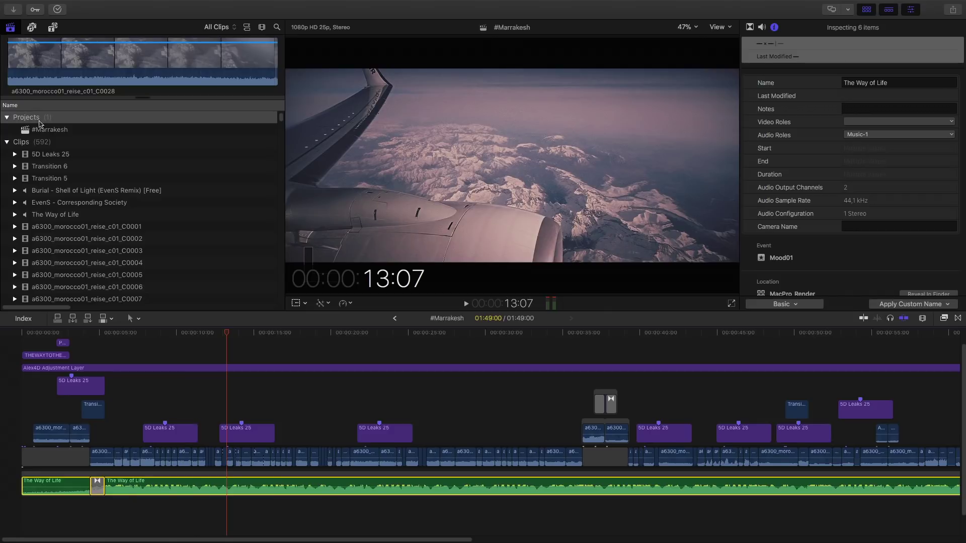
Step: Create a new 1080p HD, 25p, stereo project named Essentials
left_click(86, 6)
mouse_move(100, 18)
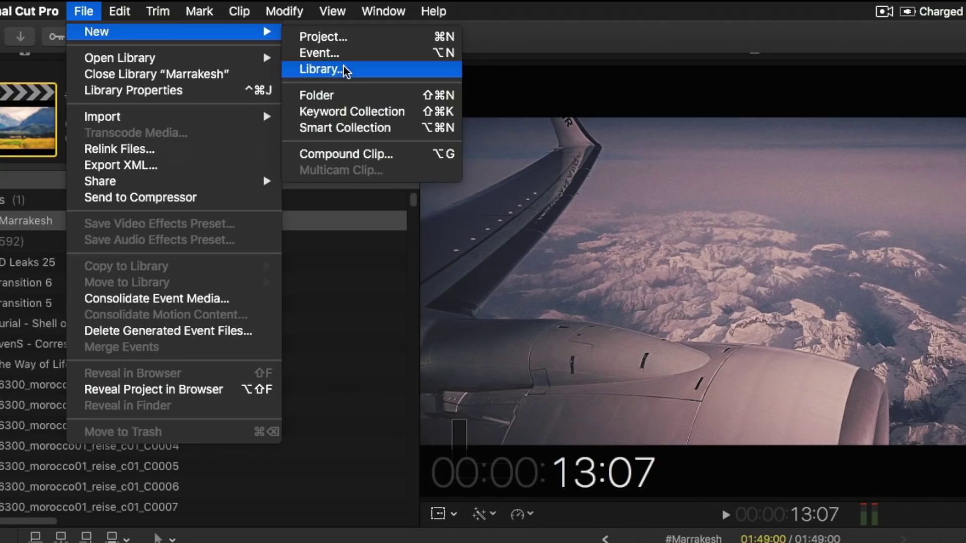
left_click(236, 25)
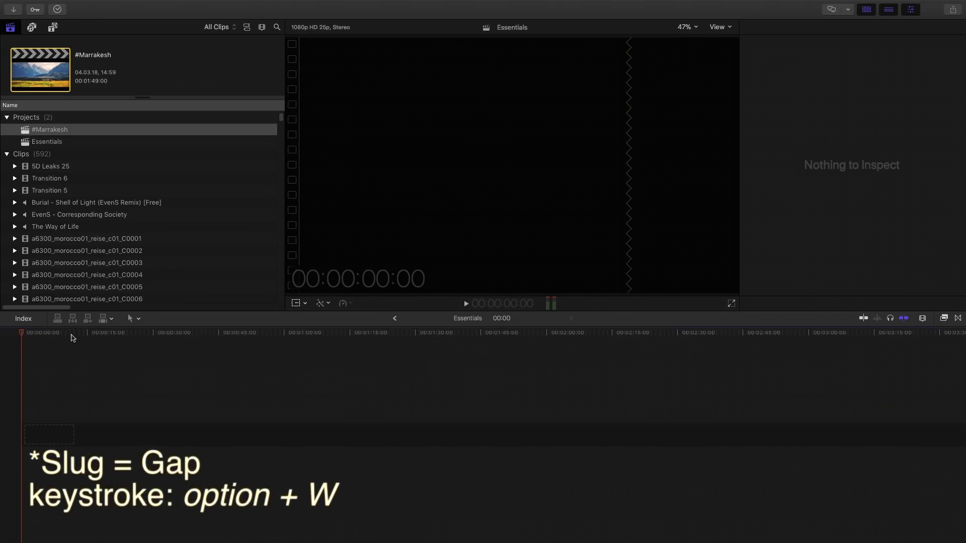
Step: Insert a 3-second gap clip and park the playhead at 00:00:00:12
key("alt+w")
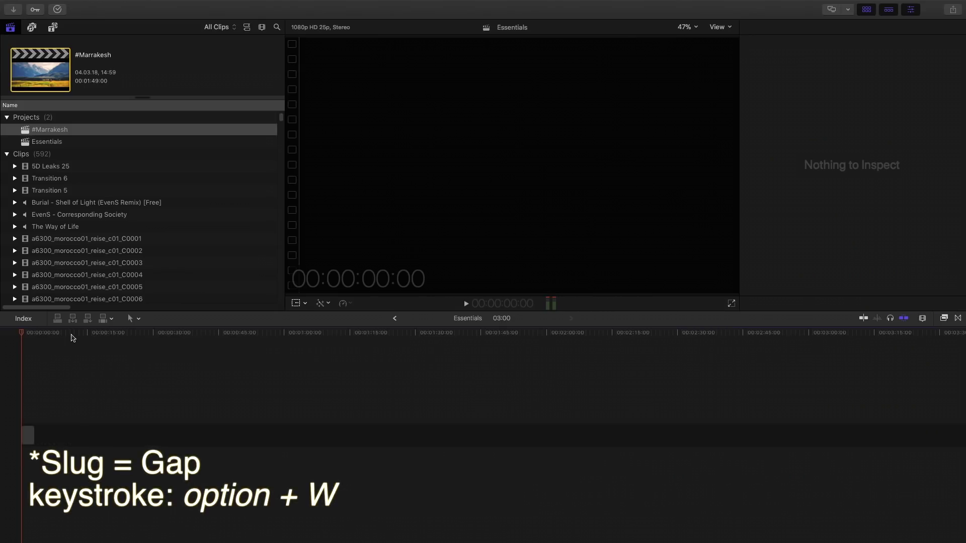
key("shift+z")
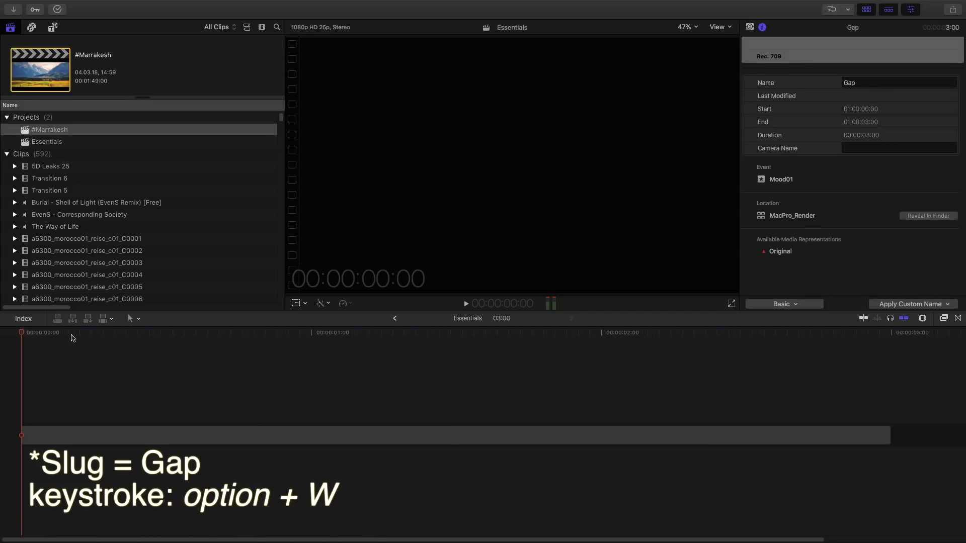
left_click(80, 334)
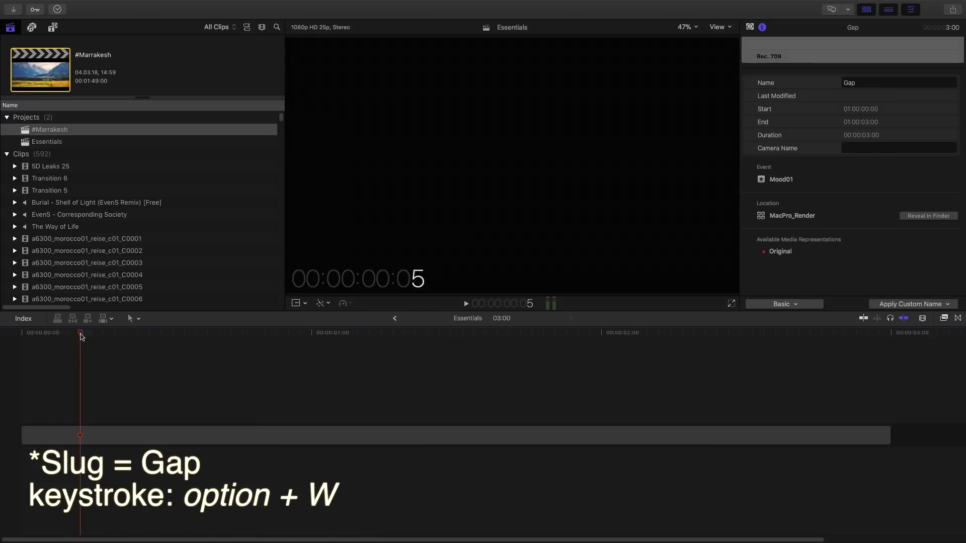
key("super+minus")
left_click(58, 334)
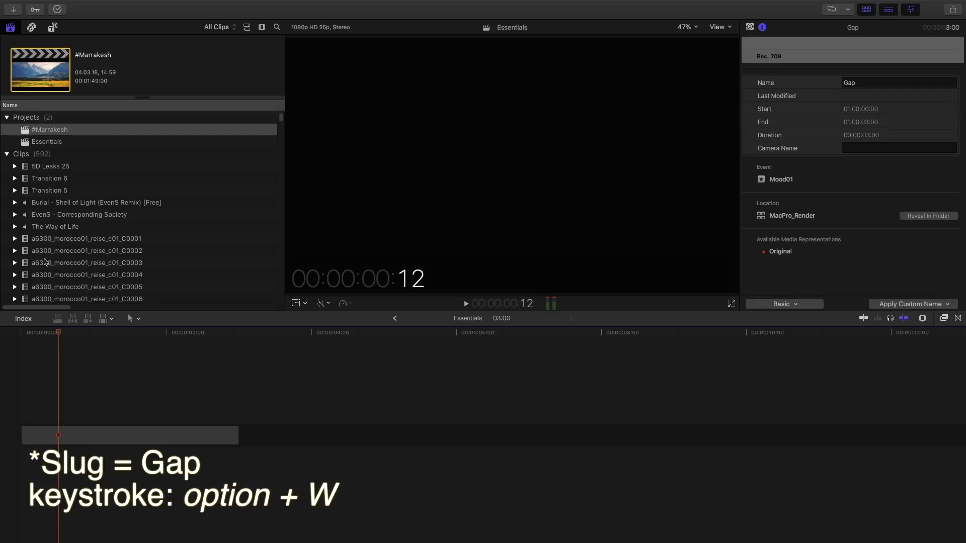
Step: Mark The Way of Life from 26:50 and place it beneath the gap clip
left_click(43, 227)
left_click(44, 66)
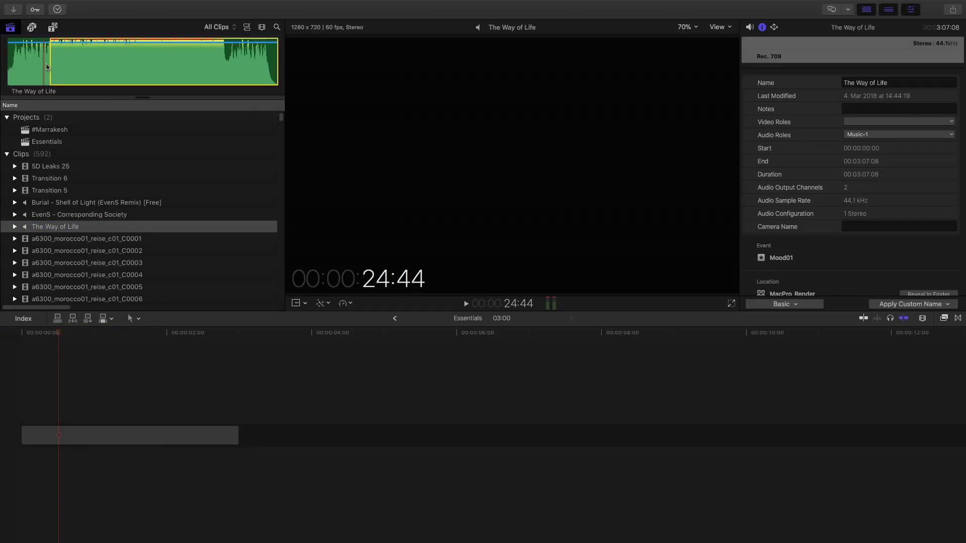
left_click(46, 66)
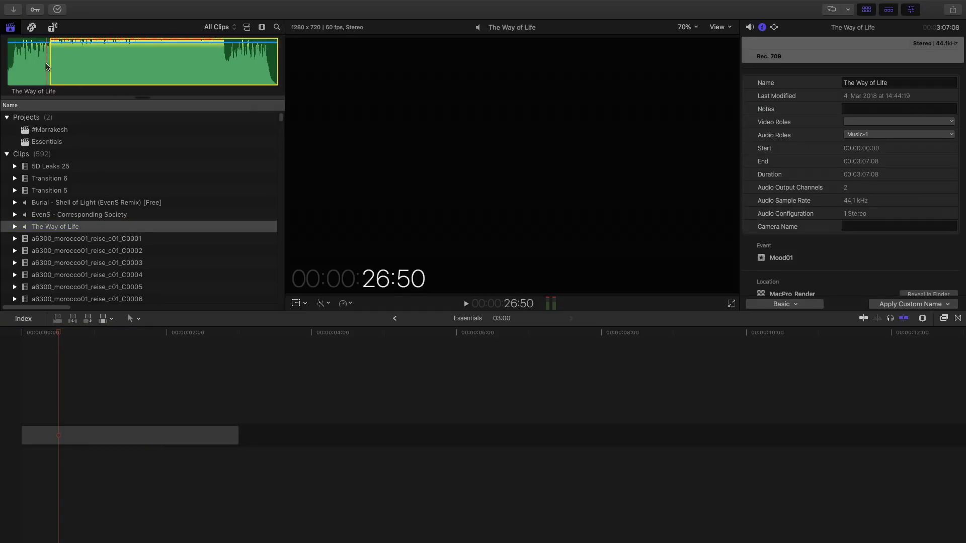
left_click_drag(99, 65, 51, 463)
left_click_drag(22, 335, 58, 338)
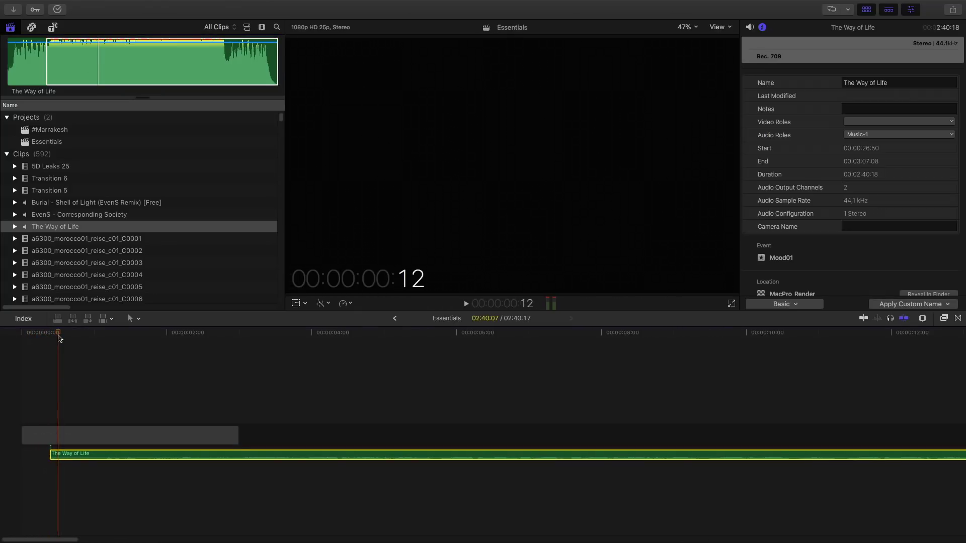
Step: Raise the music to 5 dB, enlarge clip height, shift the music later, and trim the gap to 2:16
left_click_drag(85, 457, 97, 457)
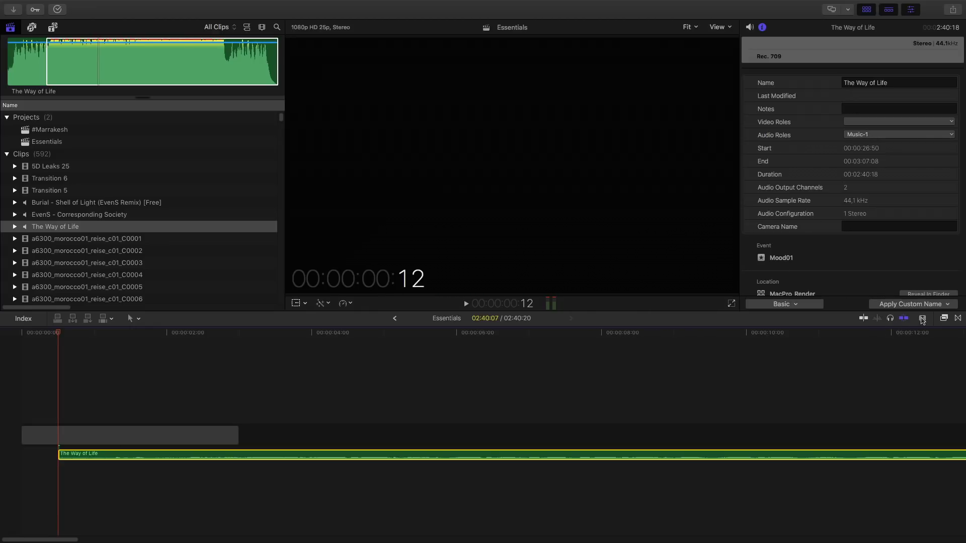
left_click(921, 319)
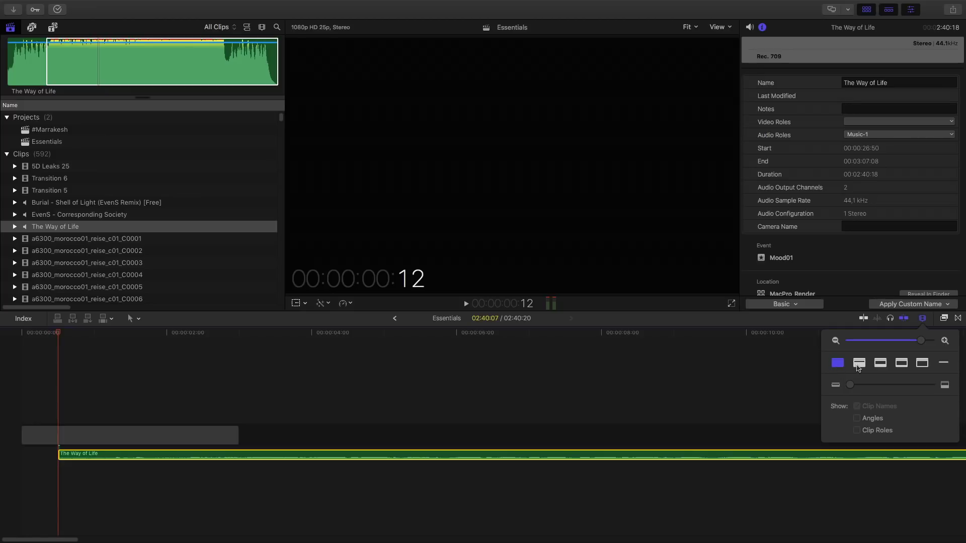
left_click_drag(850, 384, 905, 385)
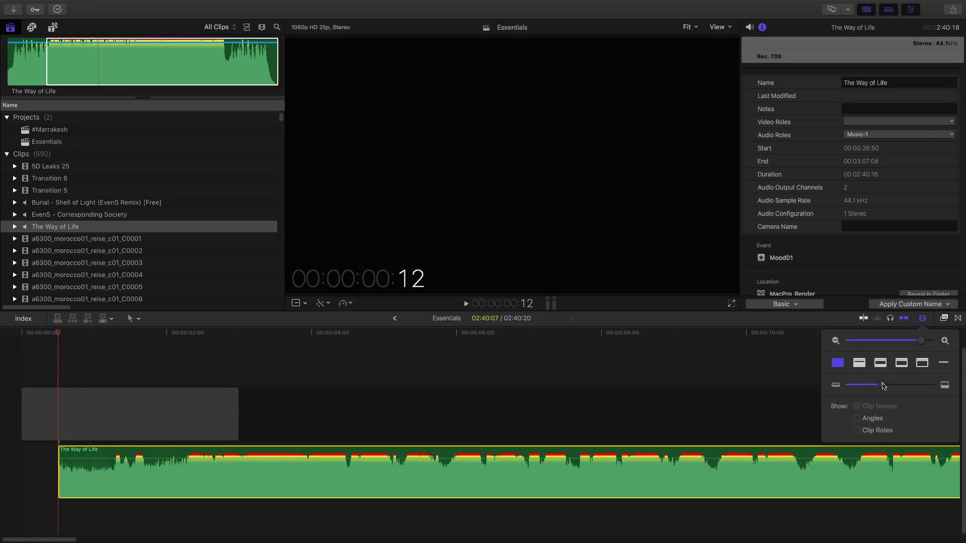
left_click_drag(82, 477, 140, 486)
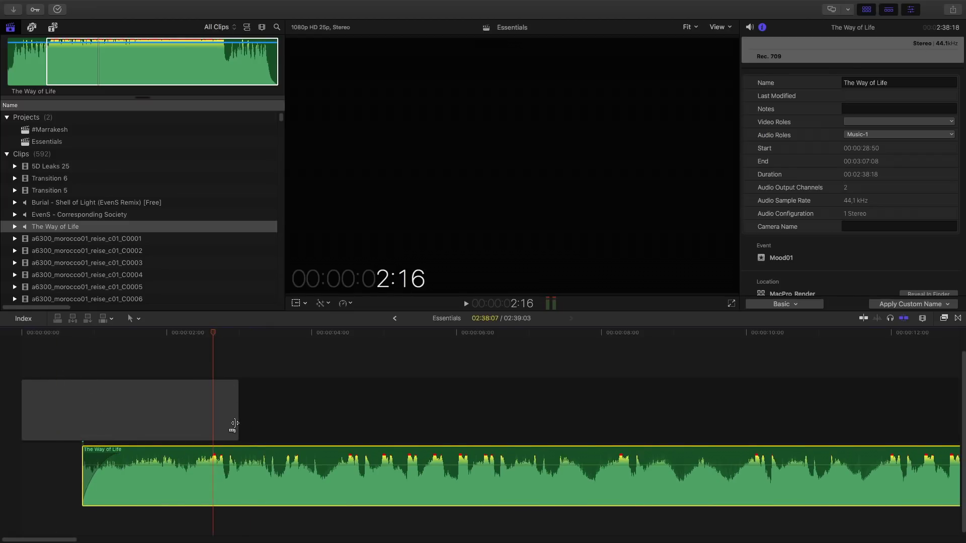
left_click_drag(234, 425, 205, 424)
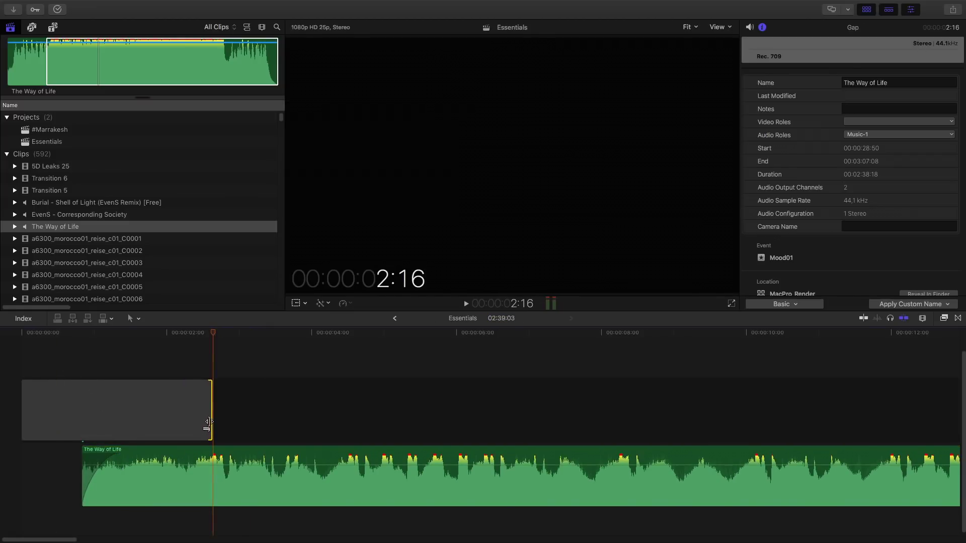
Step: Preview clip C0002 from the browser and connect it above the gap
left_click(95, 340)
left_click(93, 337)
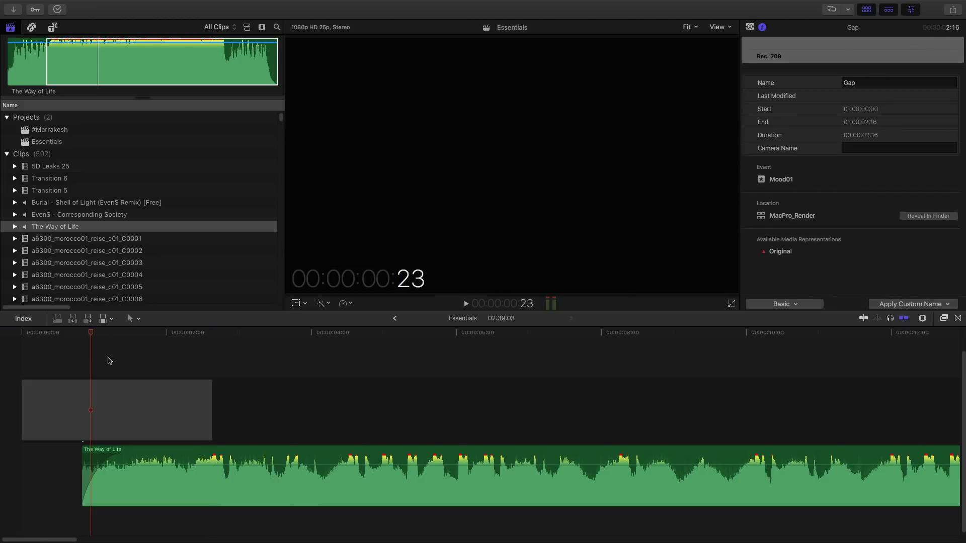
left_click(90, 242)
left_click(102, 251)
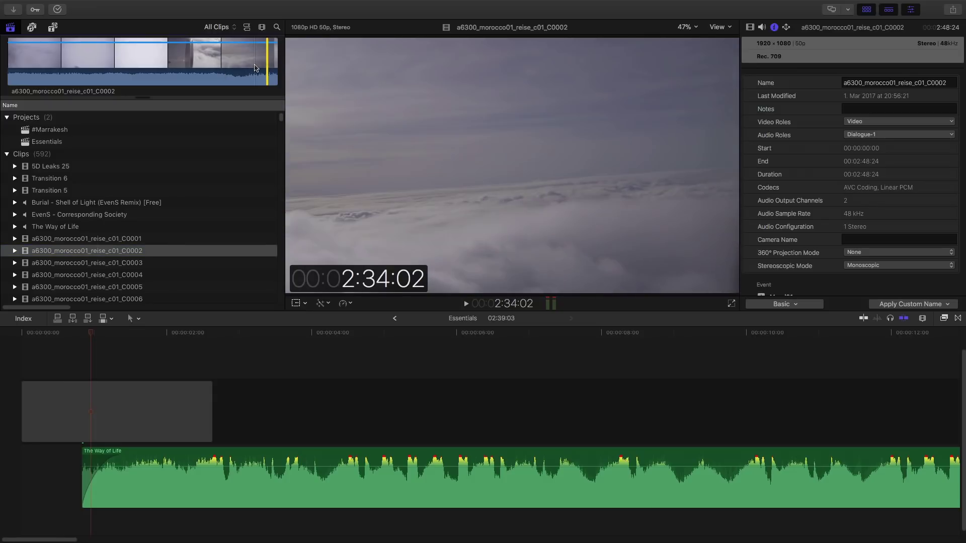
key("space")
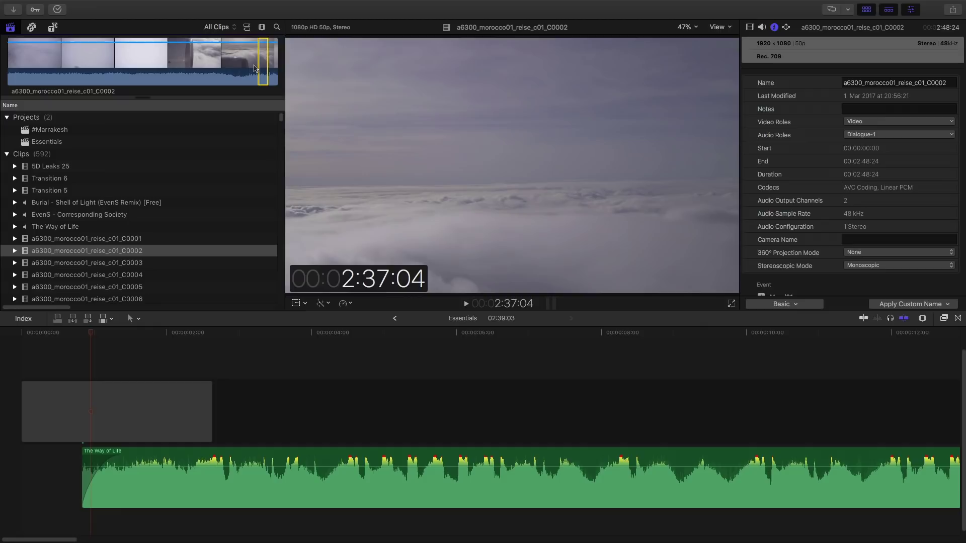
key("q")
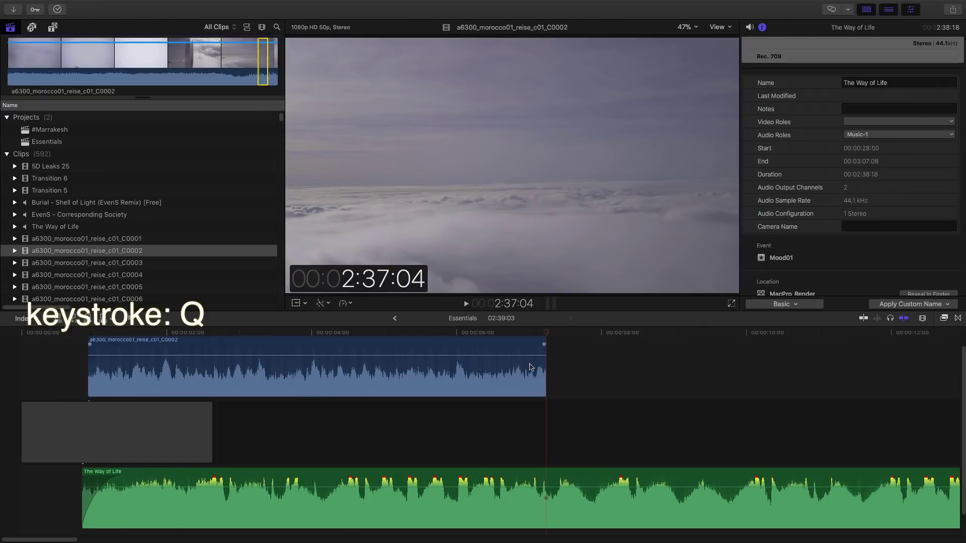
Step: Trim C0002 to about two seconds starting at the music start, then play it back
left_click_drag(543, 373, 206, 391)
left_click(102, 335)
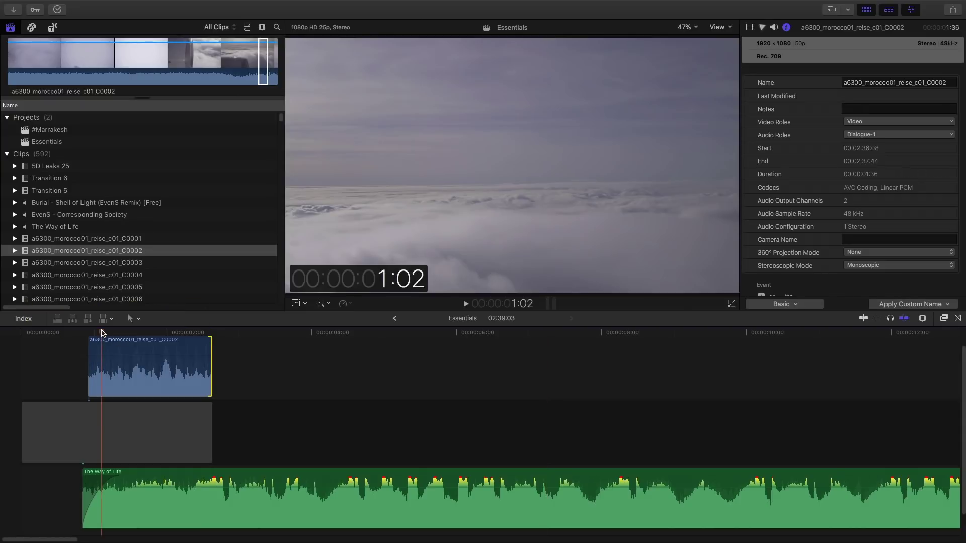
left_click_drag(89, 390, 84, 389)
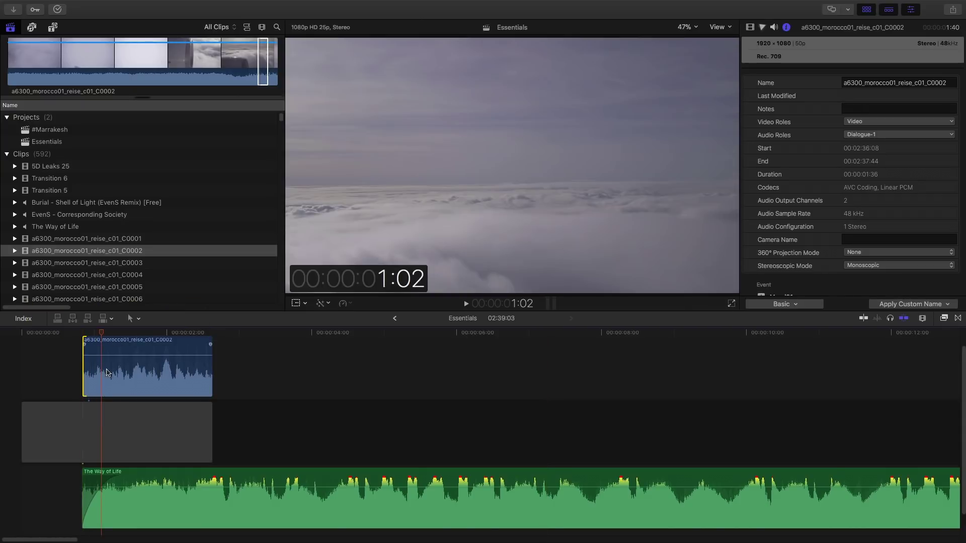
key("space")
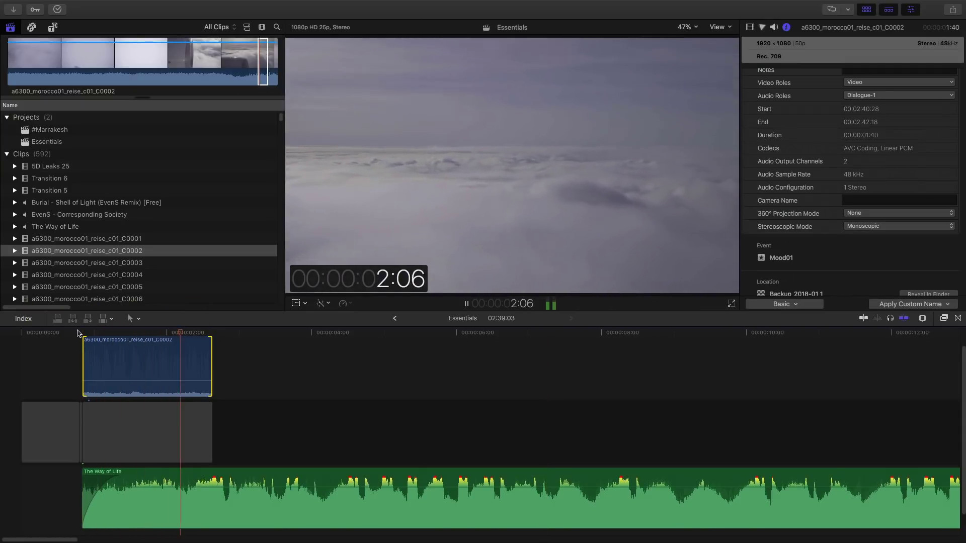
key("space")
Step: Append C0004 after the gap and trim its end to the playhead
left_click(119, 276)
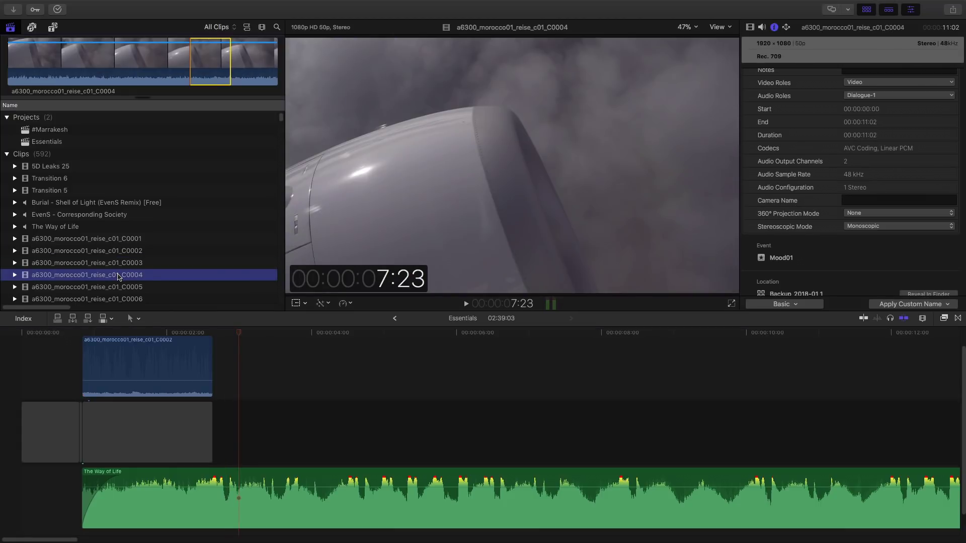
key("e")
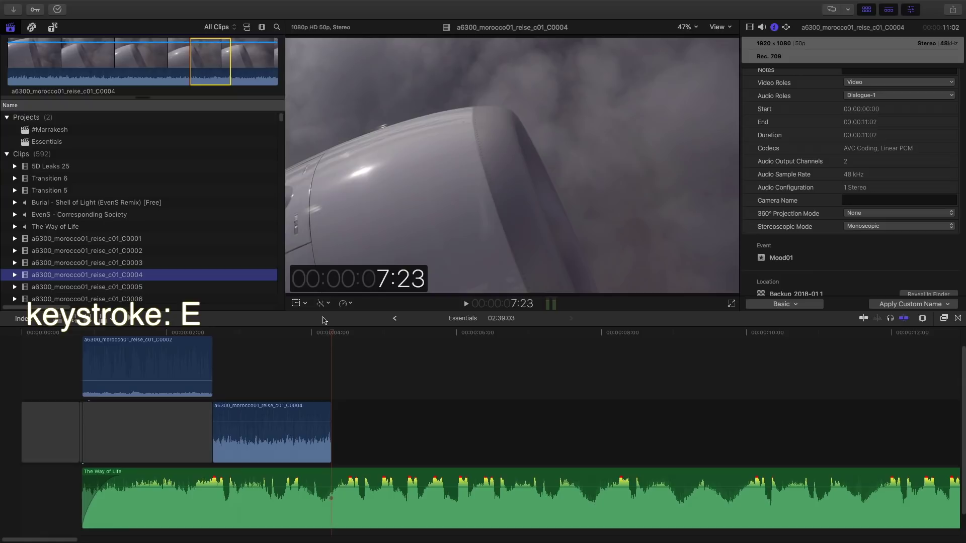
left_click(203, 332)
key("space")
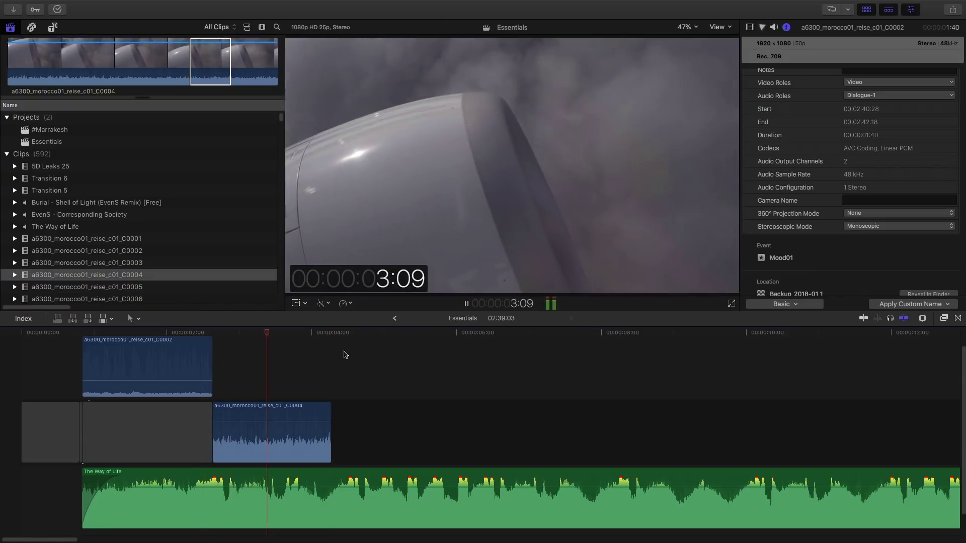
key("space")
left_click(292, 448)
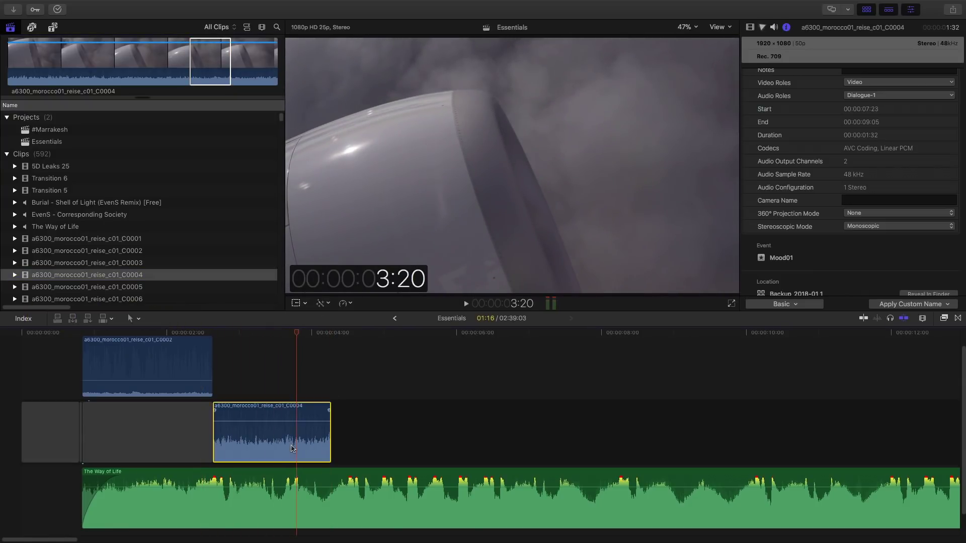
key("alt+bracketright")
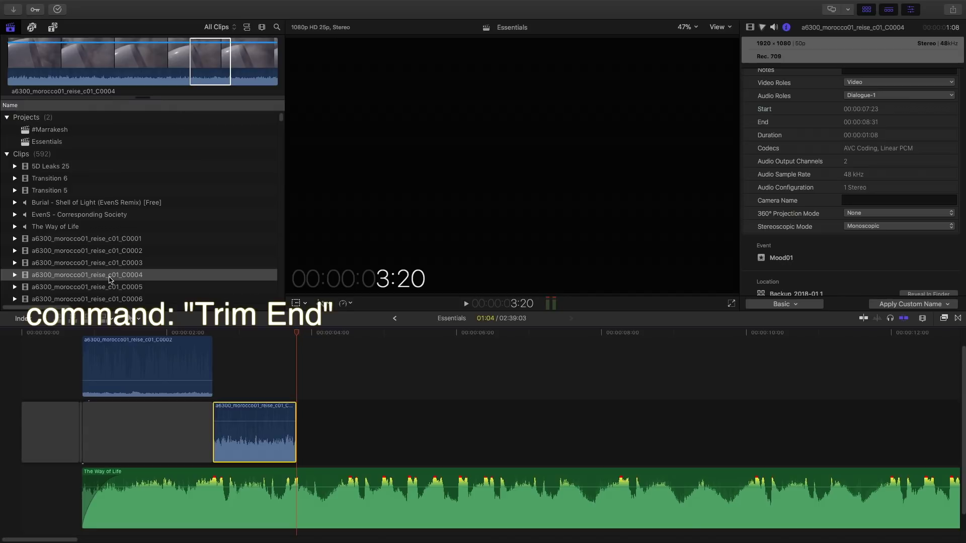
Step: Append C0008 after C0004 and shorten it to 0:38
scroll(110, 280, "down", 1)
left_click(94, 285)
left_click(99, 297)
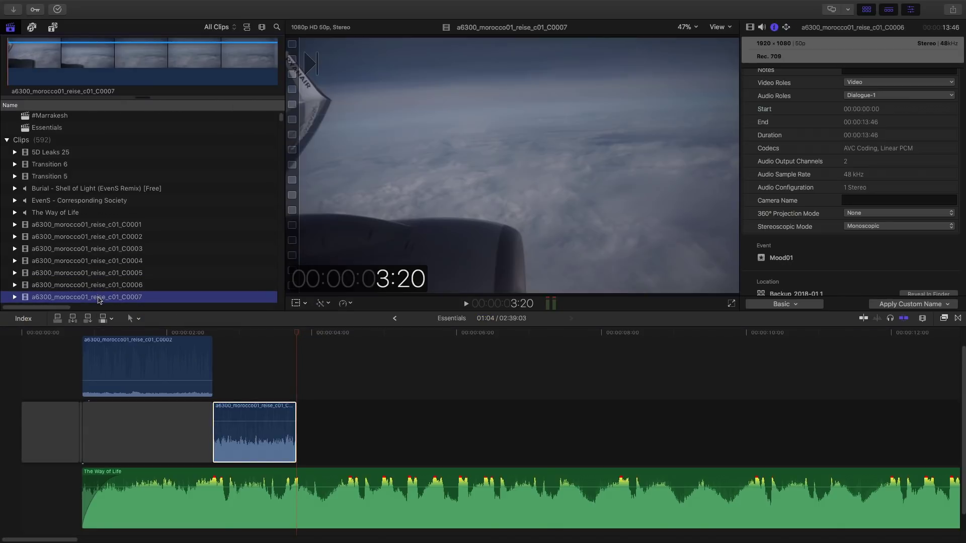
scroll(100, 294, "down", 2)
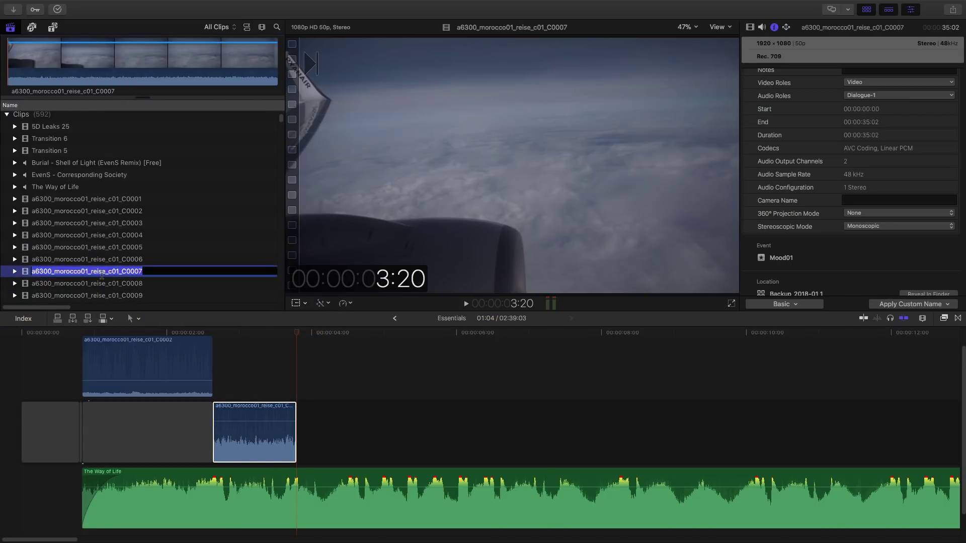
left_click(104, 284)
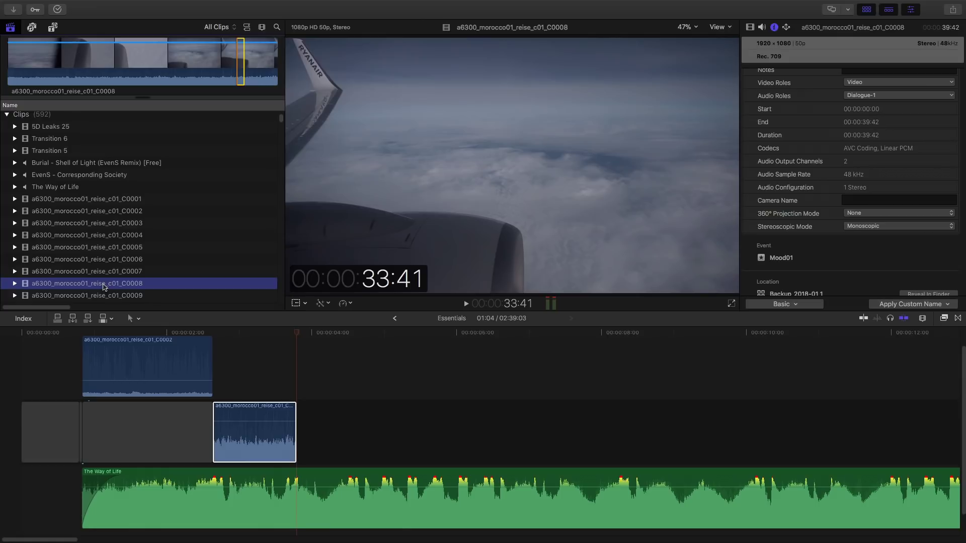
key("e")
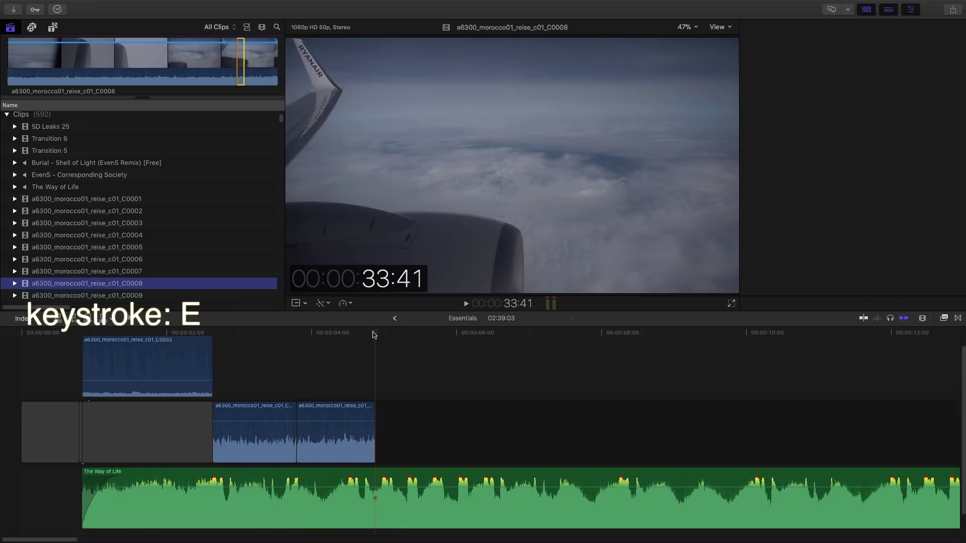
left_click_drag(378, 336, 342, 333)
left_click_drag(369, 455, 350, 456)
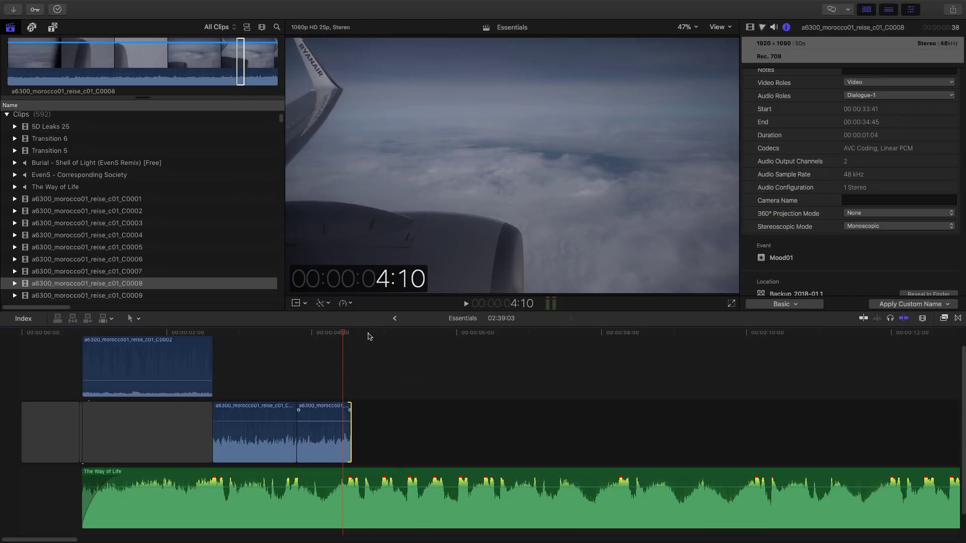
left_click_drag(362, 333, 352, 333)
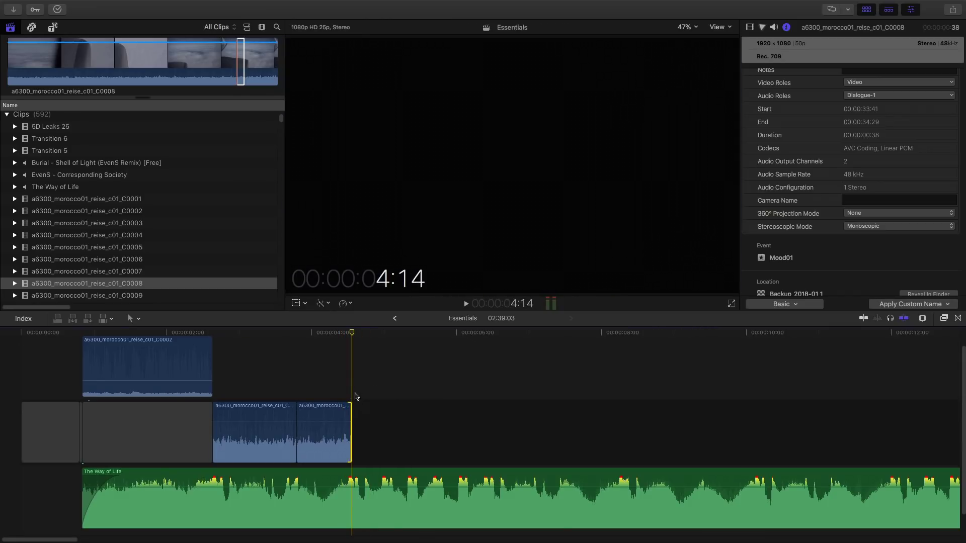
Step: Insert a shortened gap after C0008 and preview clips C0015 through C0017
key("alt+w")
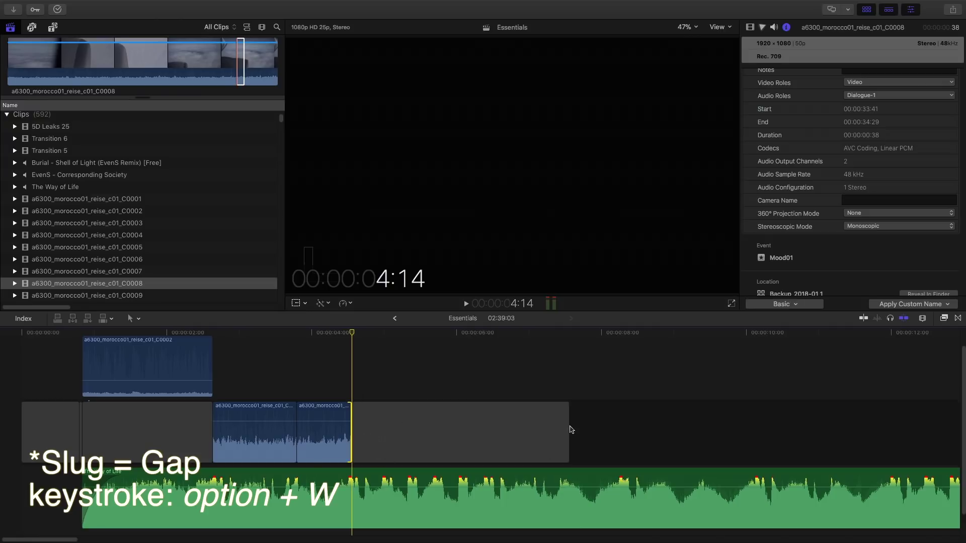
left_click_drag(569, 430, 455, 429)
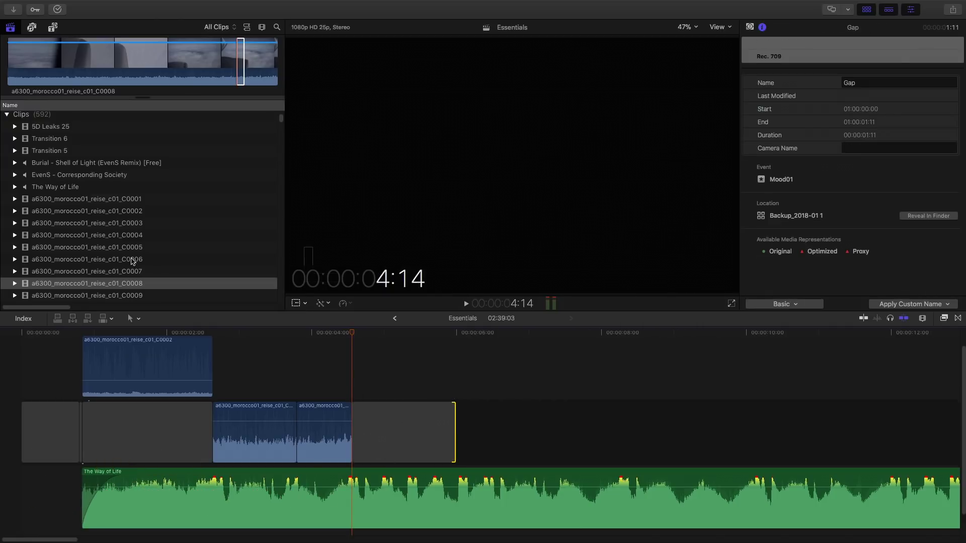
scroll(132, 262, "down", 5)
left_click(125, 222)
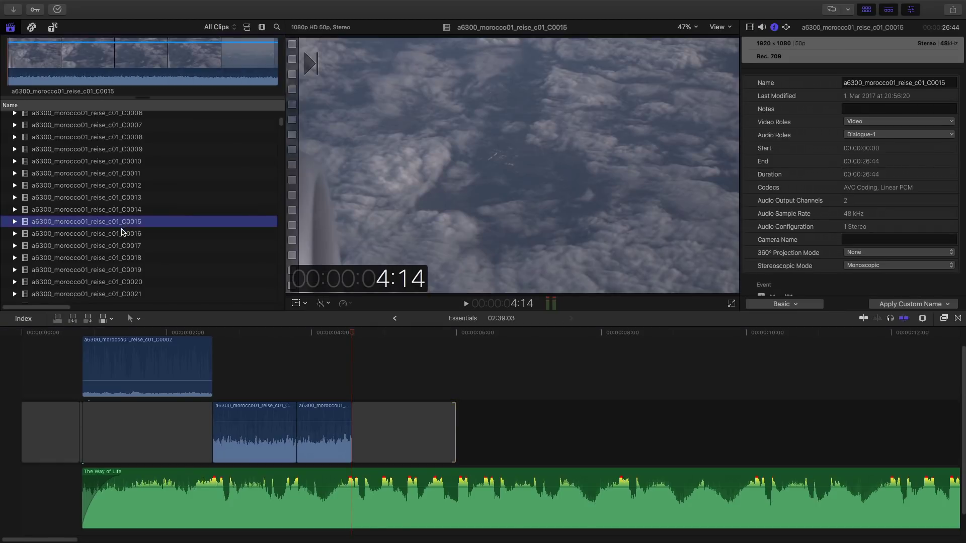
left_click(122, 233)
left_click(116, 245)
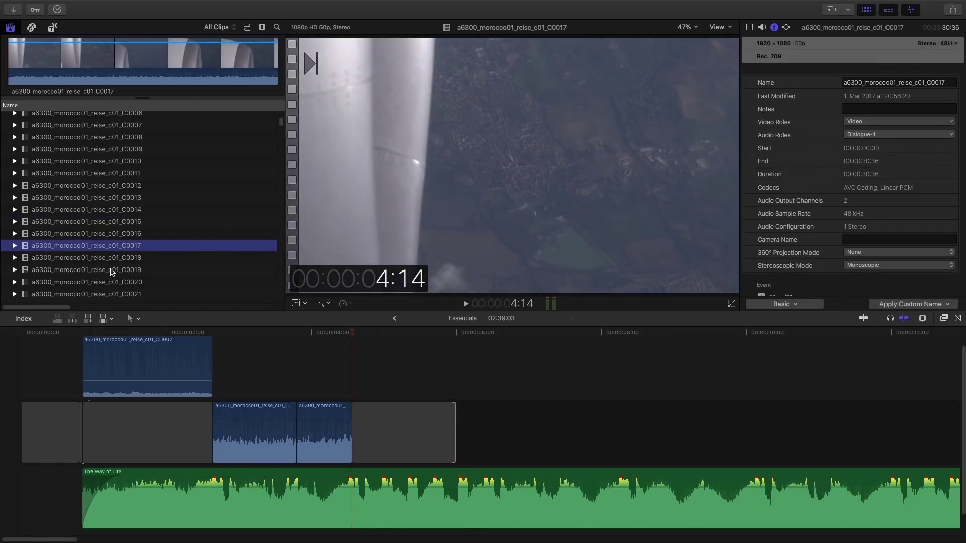
Step: Connect a shortened C0019 above the gap and trim the gap to 12 frames
left_click(112, 270)
key("q")
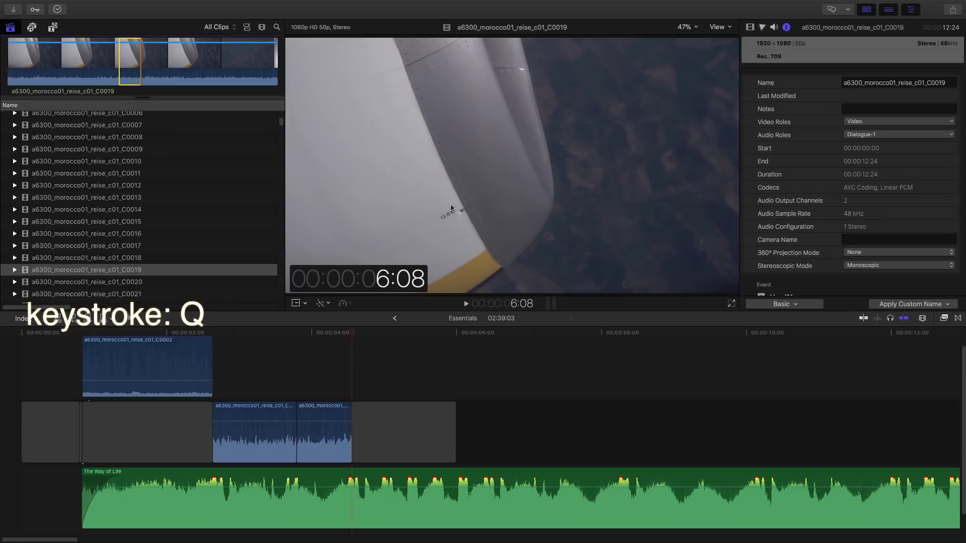
key("space")
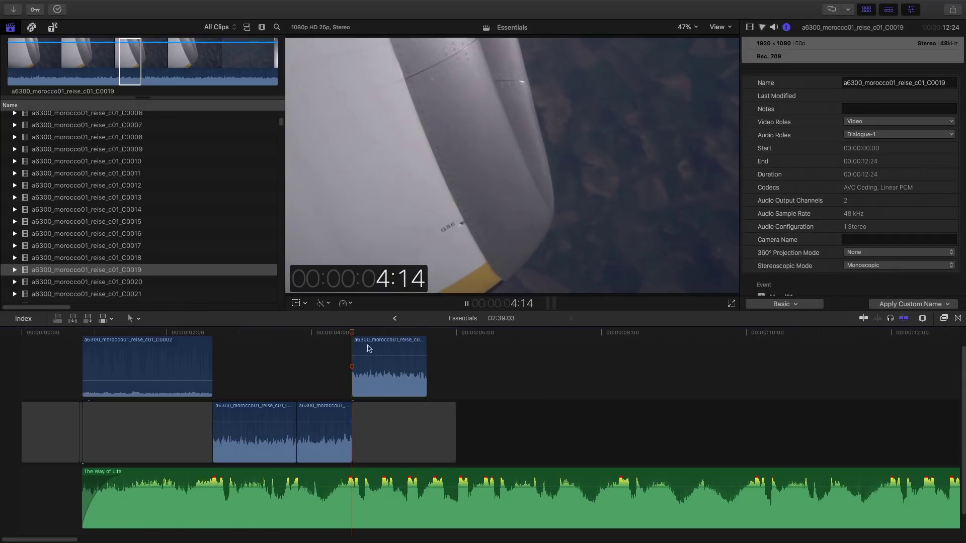
key("space")
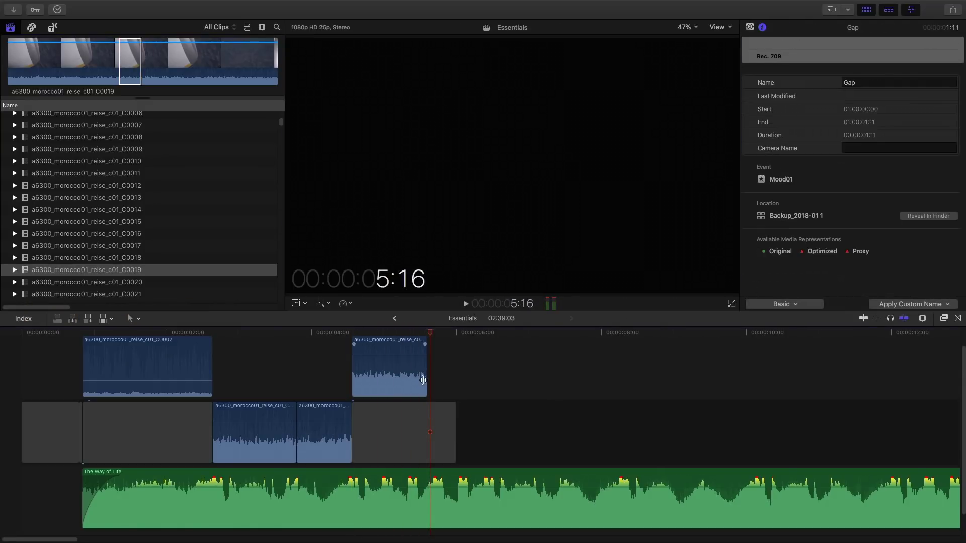
left_click_drag(423, 379, 385, 380)
left_click(443, 446)
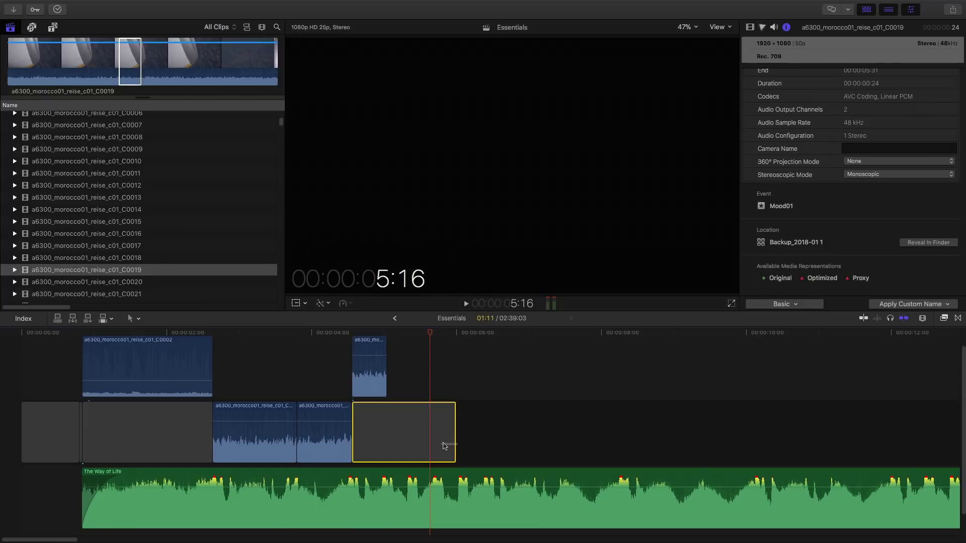
left_click_drag(443, 446, 386, 445)
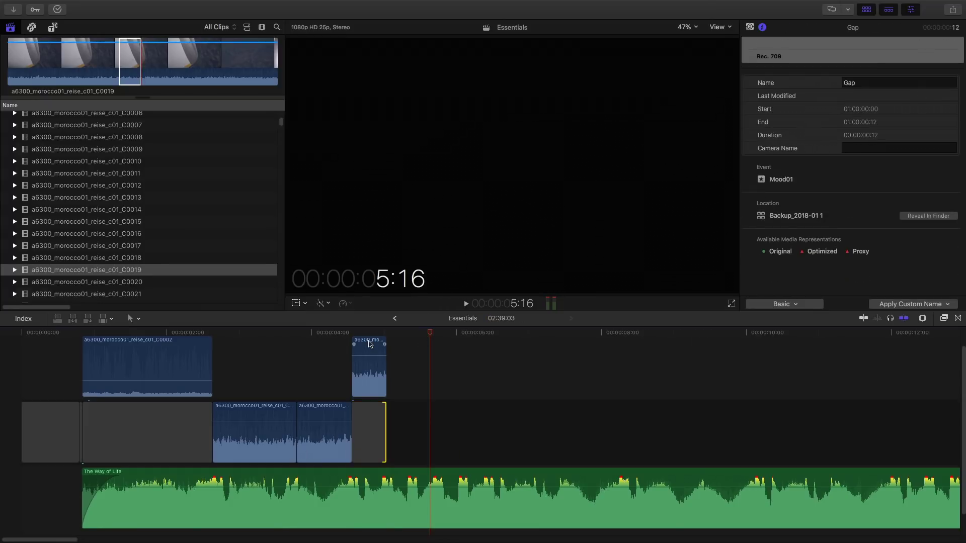
key("super+minus")
key("super+minus")
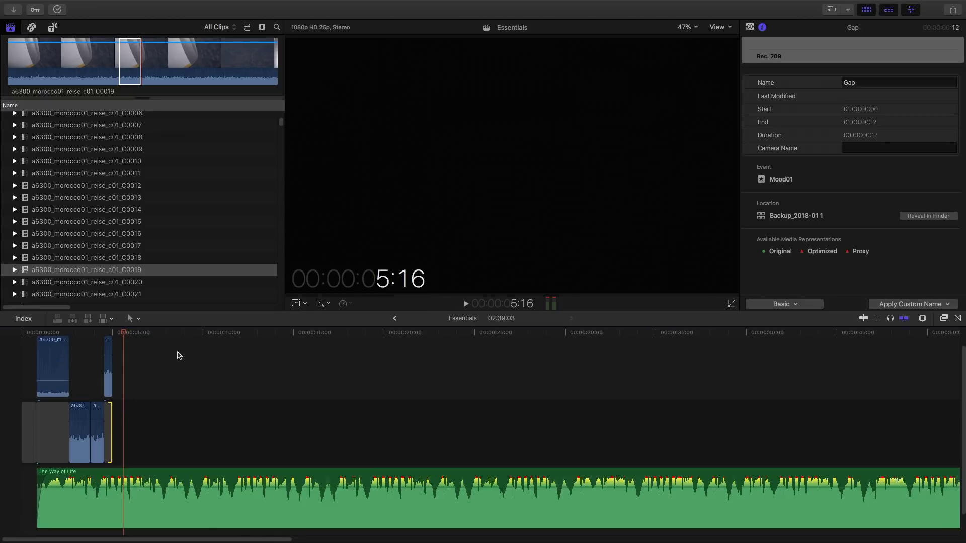
Step: Split The Way of Life music into a 00:00:20:05 first piece and zoom out to the whole track
left_click_drag(196, 342, 104, 342)
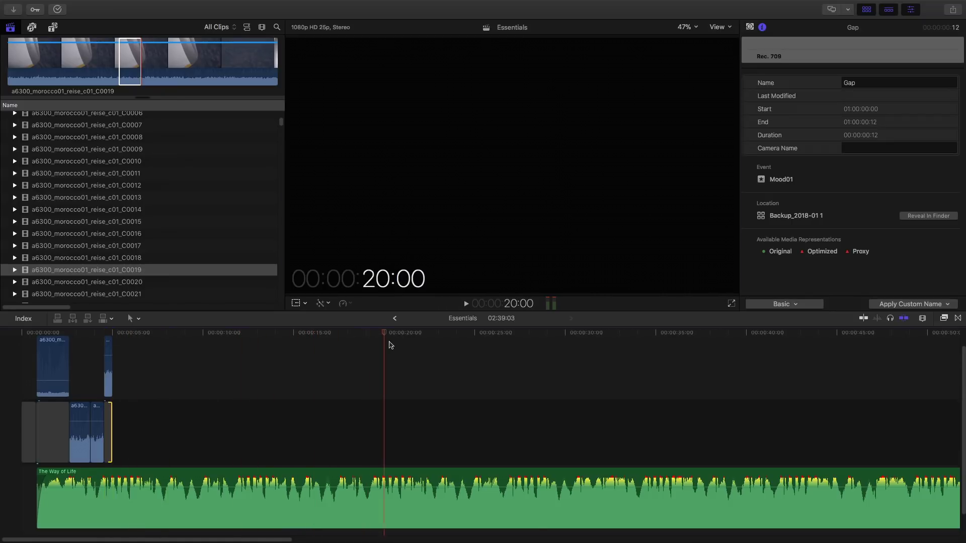
left_click(409, 515)
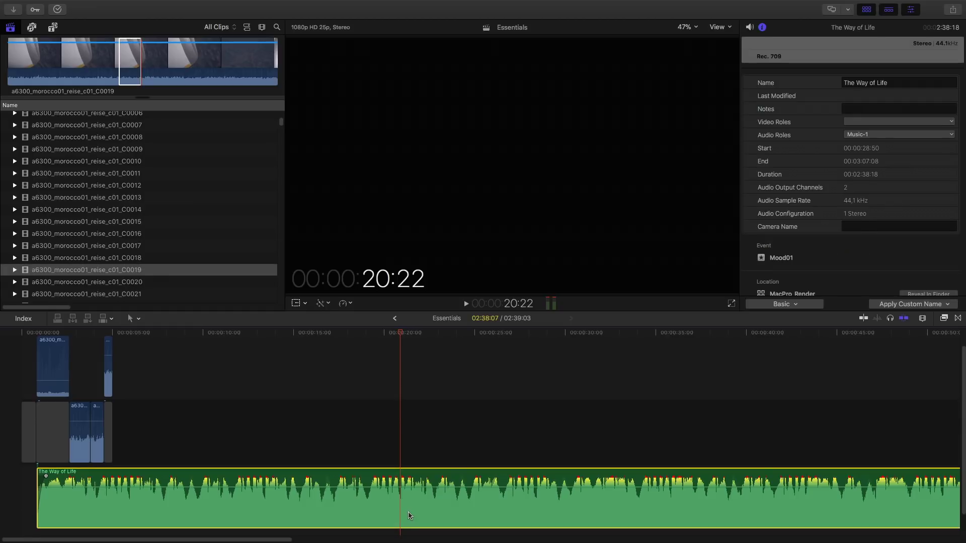
key("super+b")
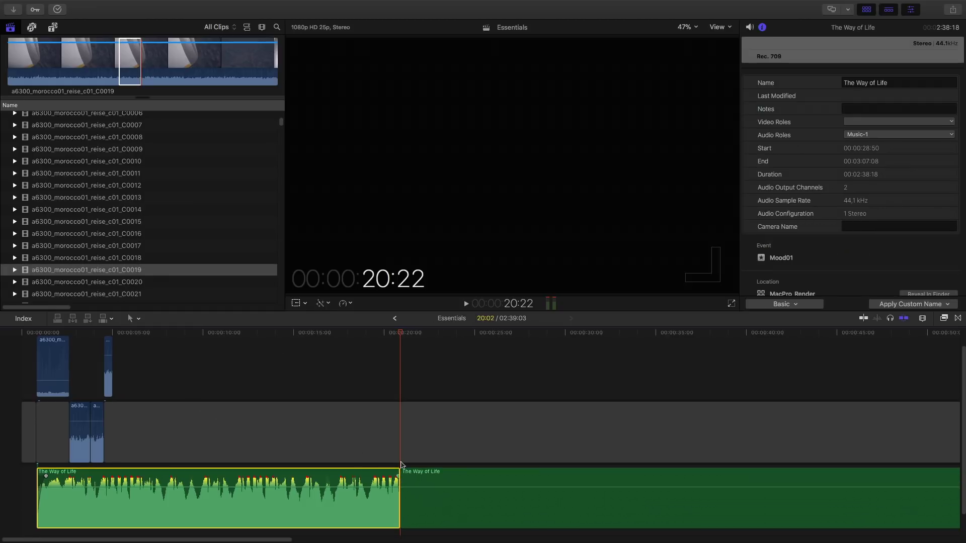
key("super+minus")
key("super+minus")
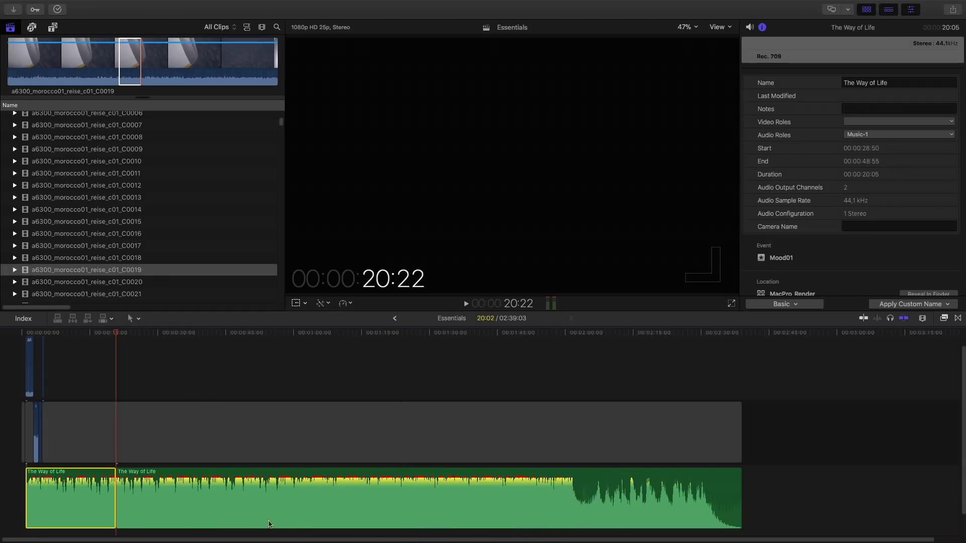
Step: Group the two The Way of Life music clips into one connected storyline with Cmd+G
left_click(725, 499)
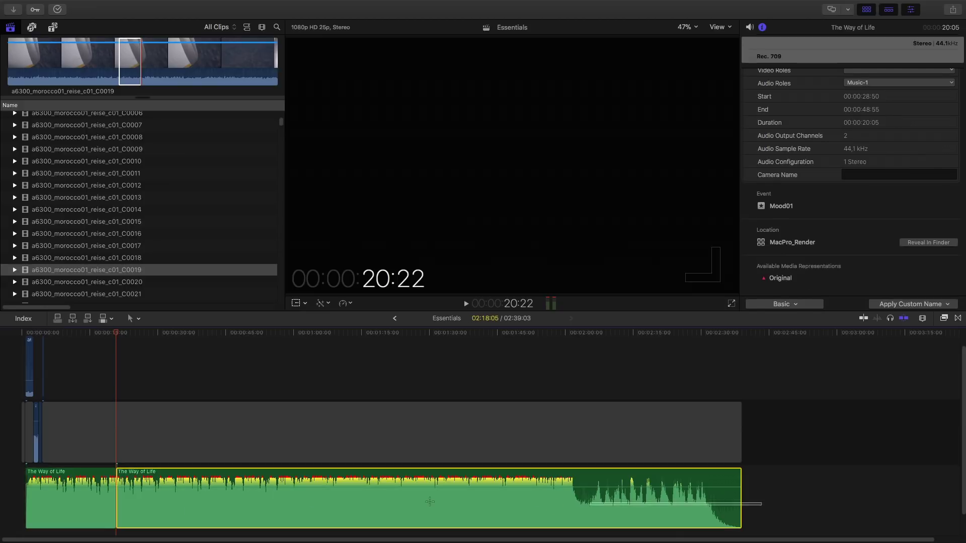
left_click(125, 493, "super")
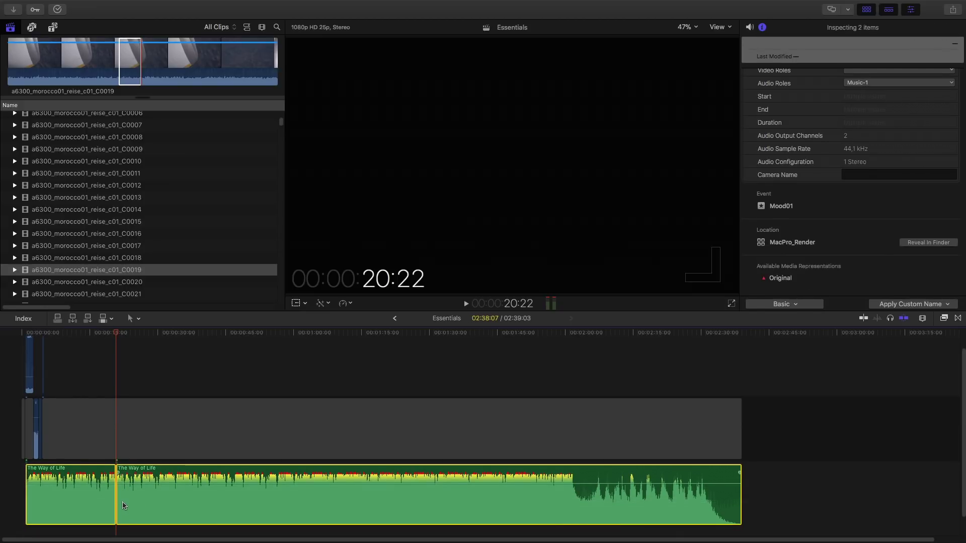
key("super+g")
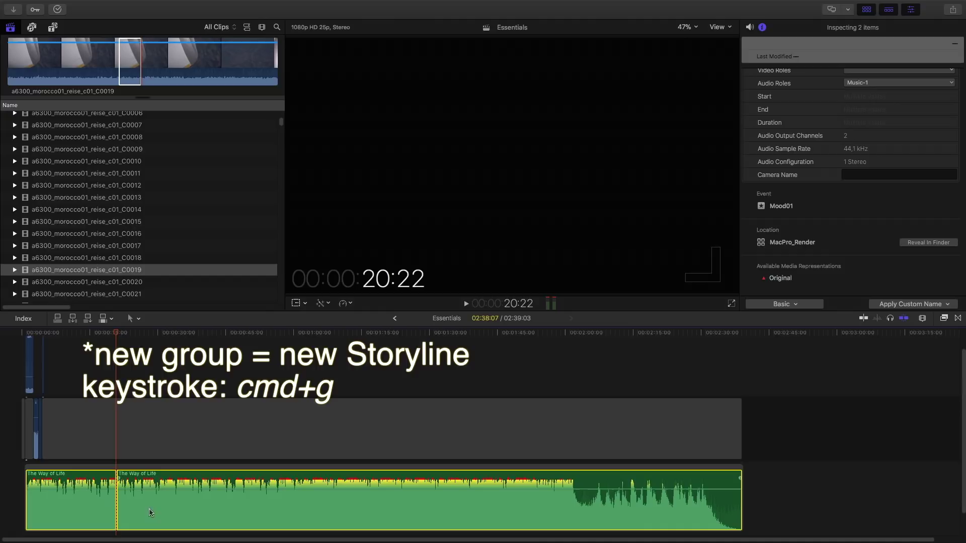
Step: Delete the long empty gap above the music storyline, then reselect its two clips
left_click(804, 433)
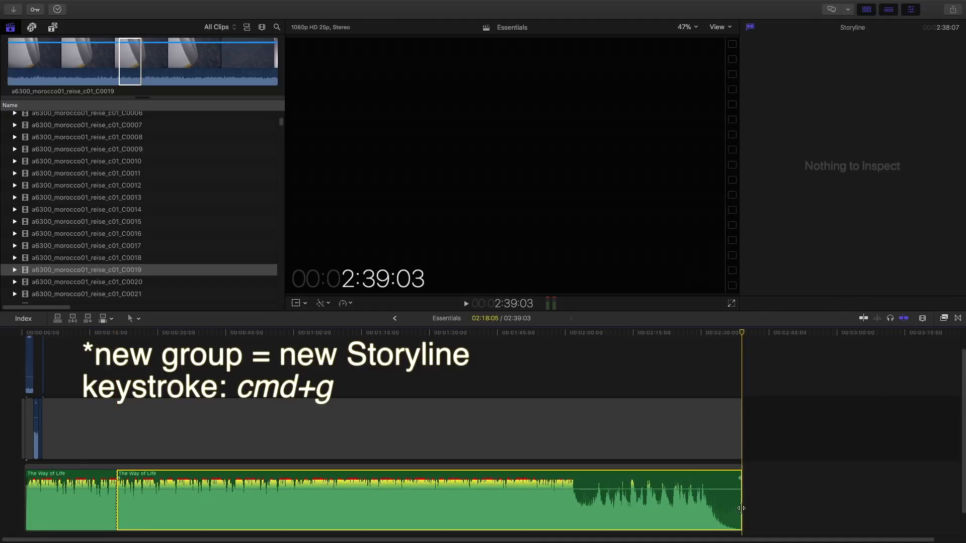
left_click(606, 435)
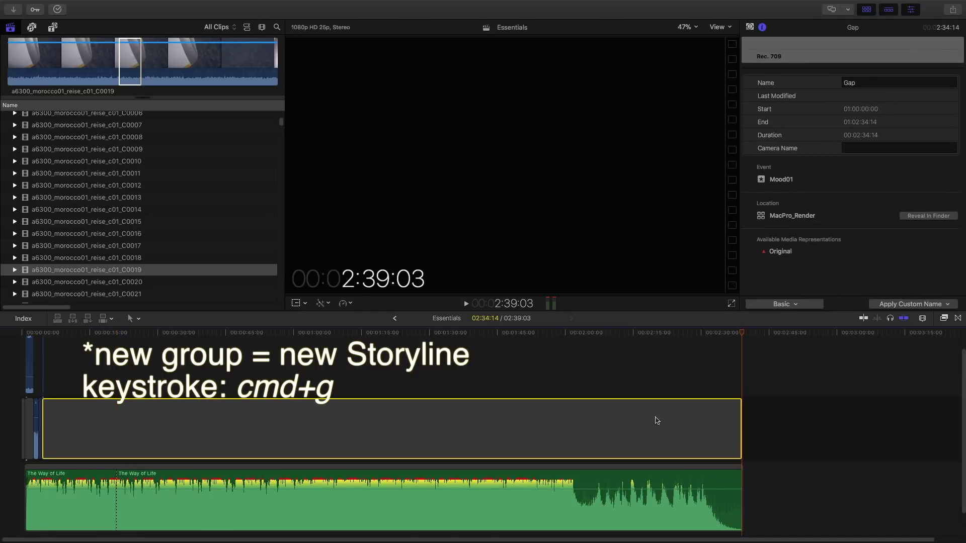
key("Delete")
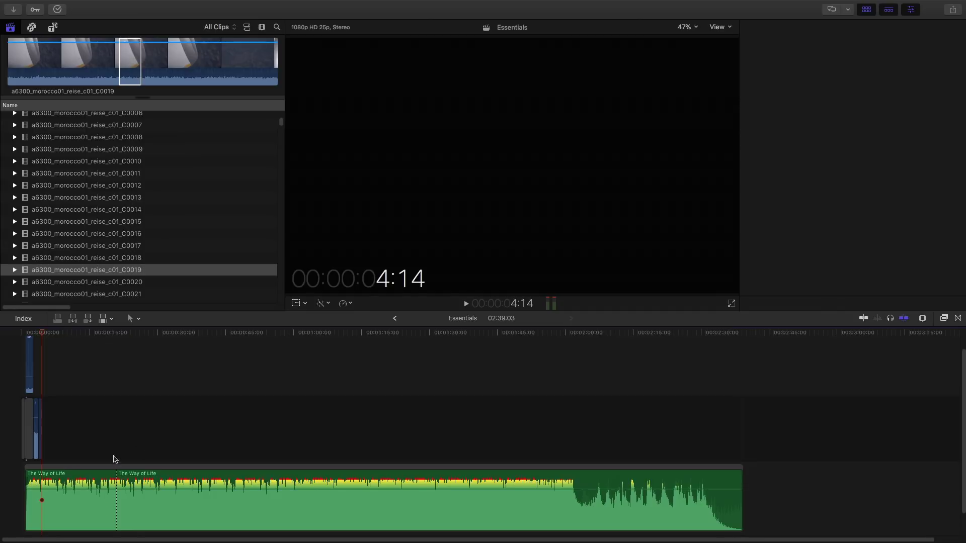
left_click(105, 518)
left_click(123, 518)
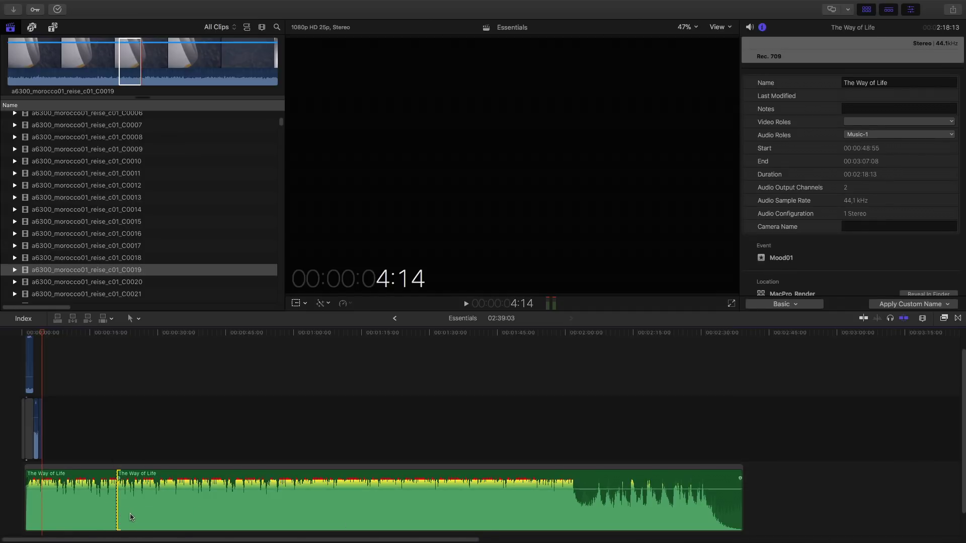
Step: Trim away the start of the second music clip and zoom in on the music edit point
left_click_drag(118, 518, 406, 514)
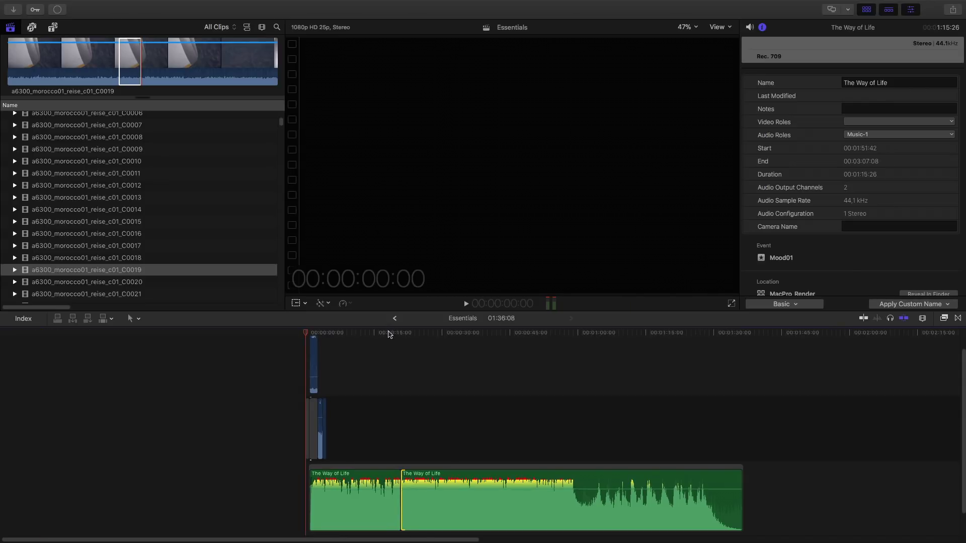
left_click(389, 333)
key("shift+z")
key("super+equal")
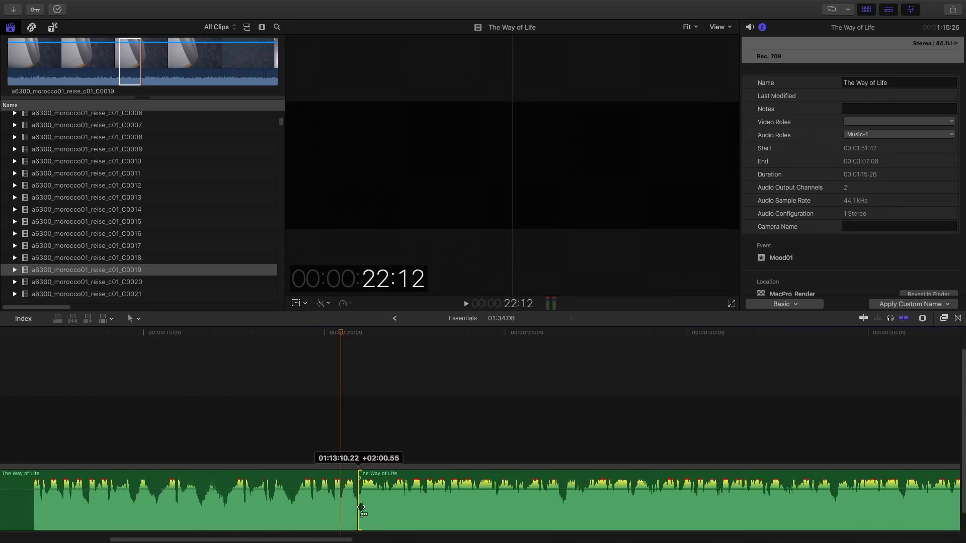
left_click(341, 333)
left_click(265, 333)
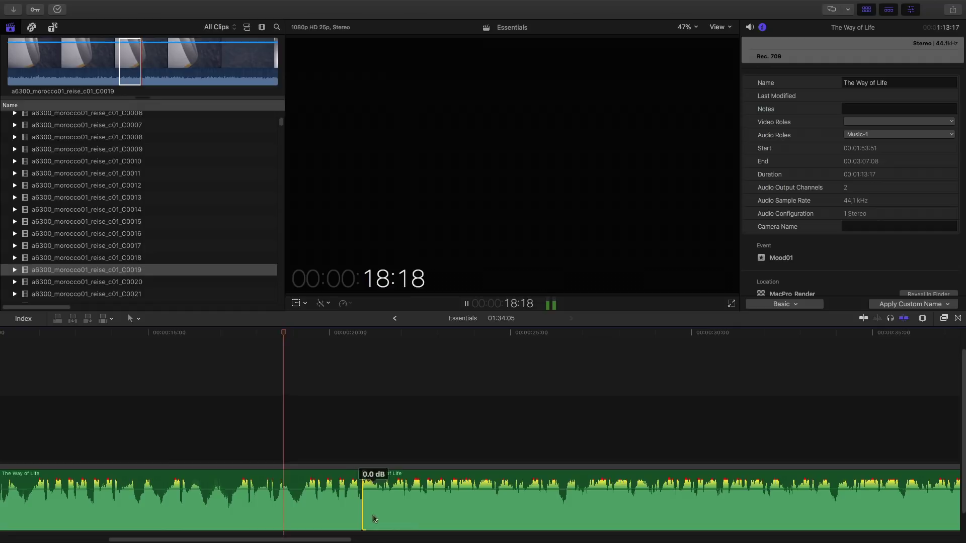
Step: Fine-tune the edit point between the music clips and join them with a Cross Dissolve
key("space")
left_click_drag(365, 509, 361, 509)
key("super+t")
key("shift+z")
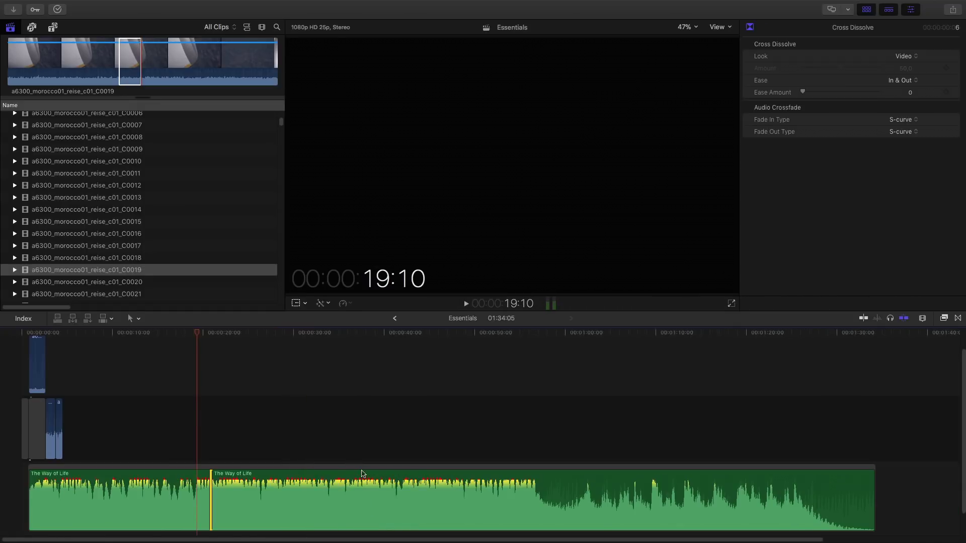
Step: Scrub through the project's opening to preview it, then fit the whole project in view
scroll(229, 410, "left", 2)
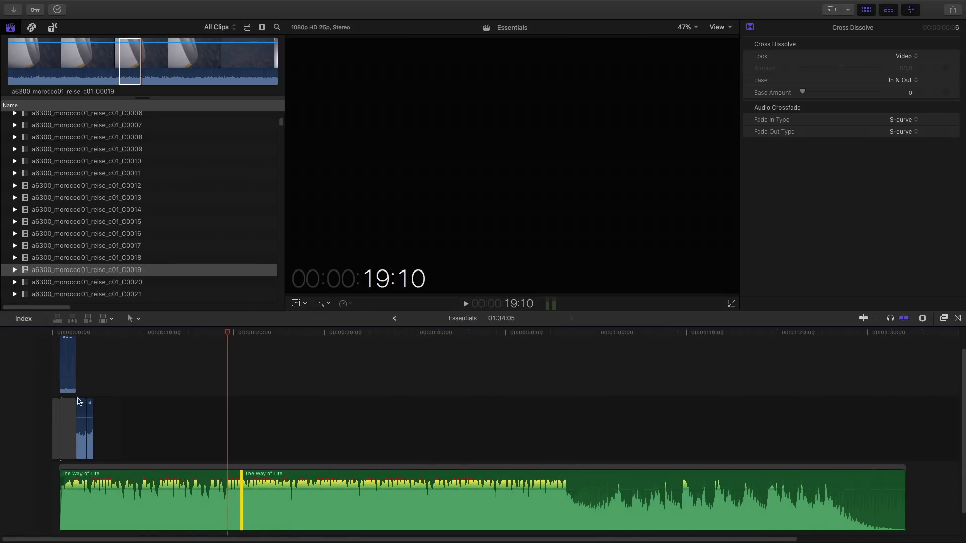
left_click(42, 333)
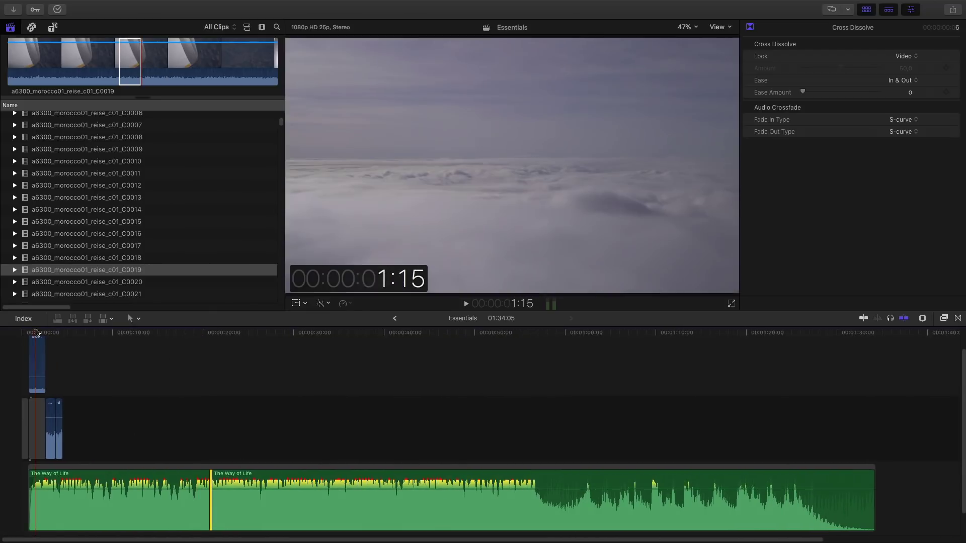
key("super+equal")
key("super+equal")
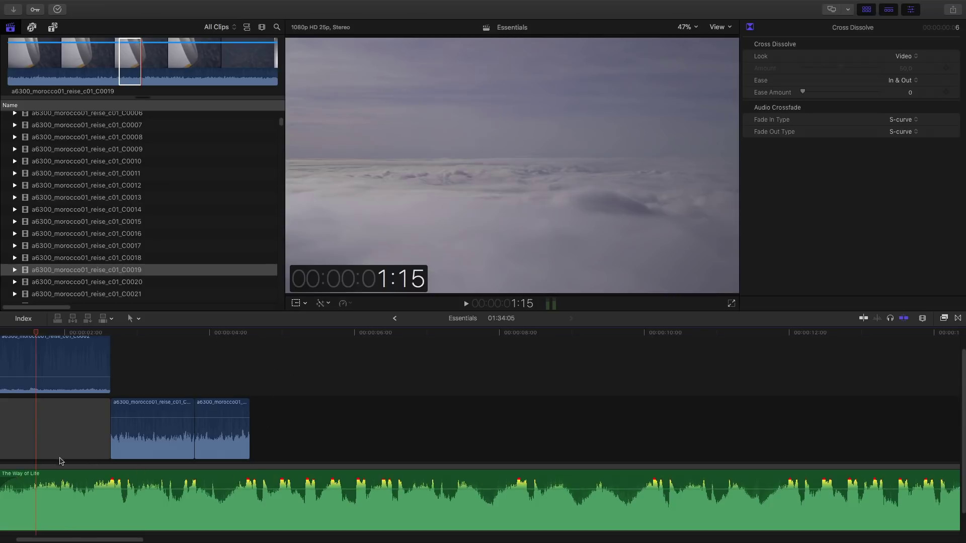
scroll(71, 459, "left", 3)
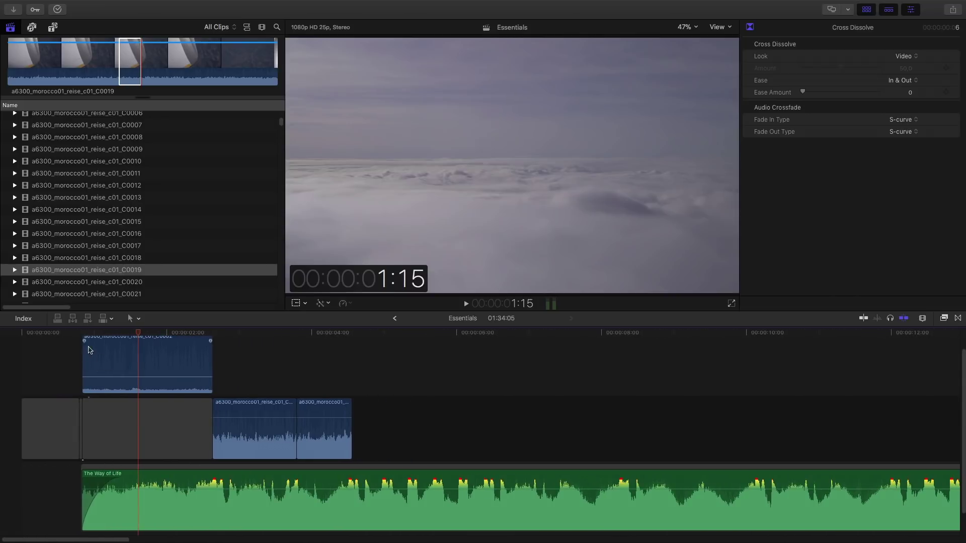
left_click_drag(92, 333, 194, 333)
key("shift+z")
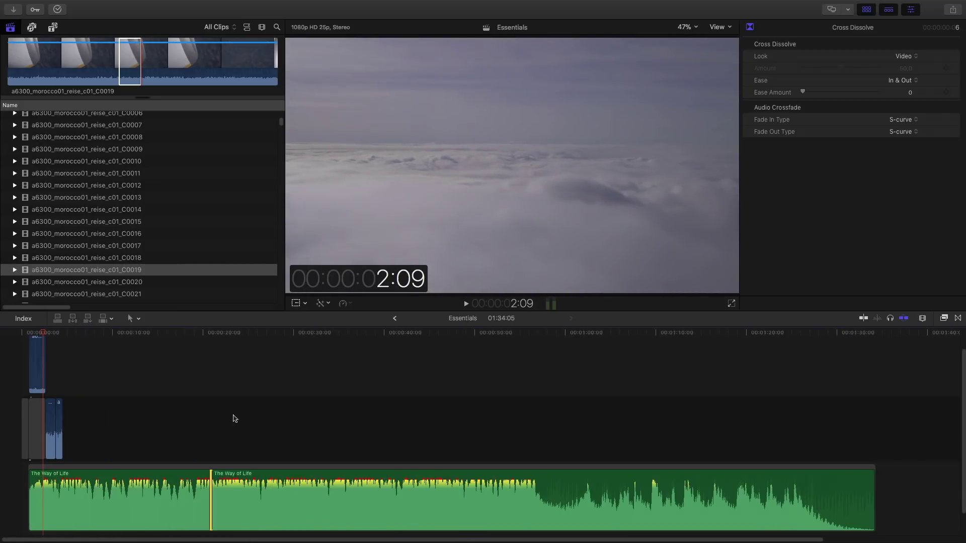
Step: Blade the music at about 1:22 and delete the middle section
left_click_drag(523, 334, 764, 385)
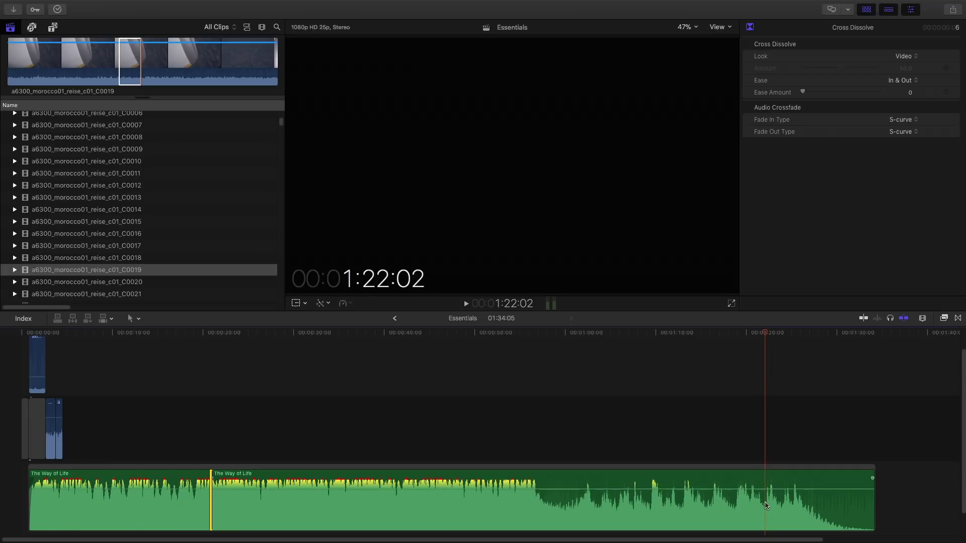
left_click(739, 509)
key("super+b")
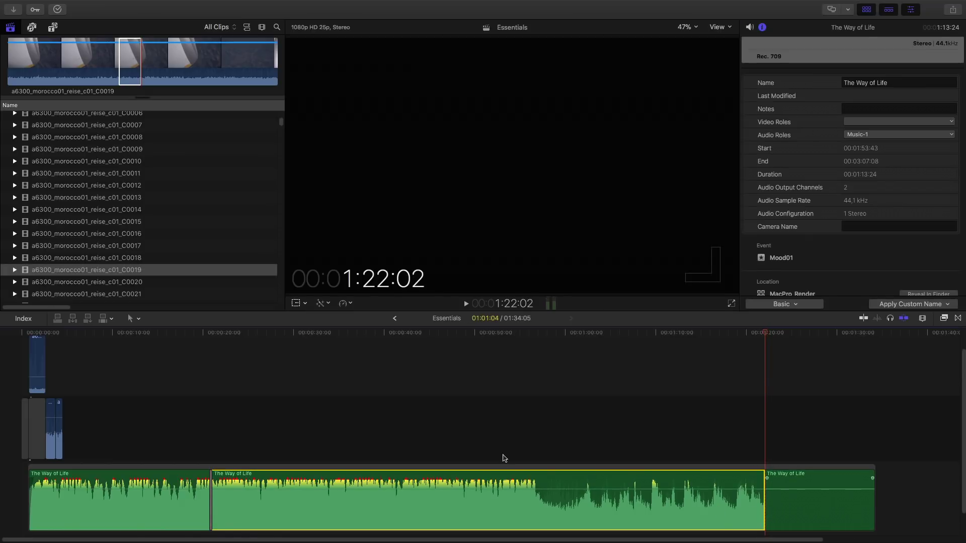
key("Delete")
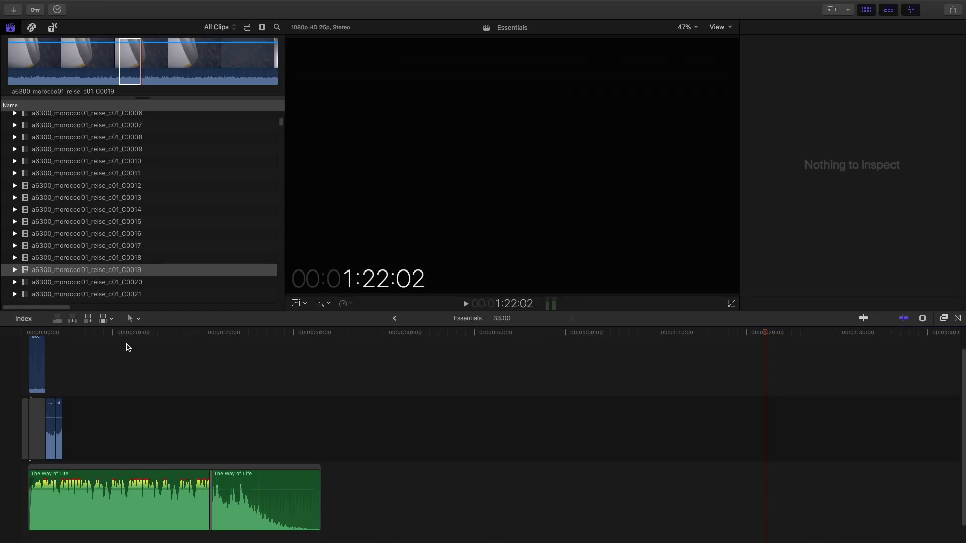
left_click(36, 333)
key("super+4")
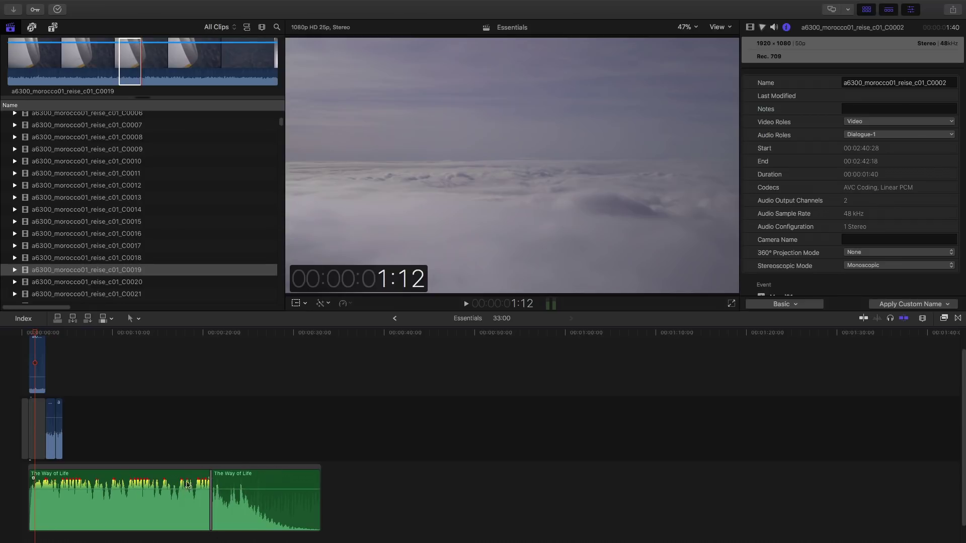
left_click(134, 466)
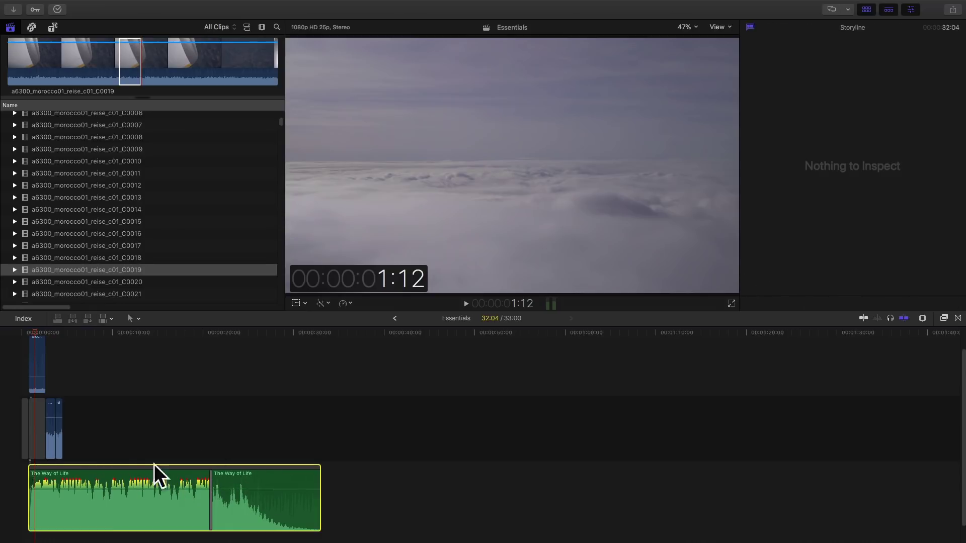
scroll(156, 427, "down", 1)
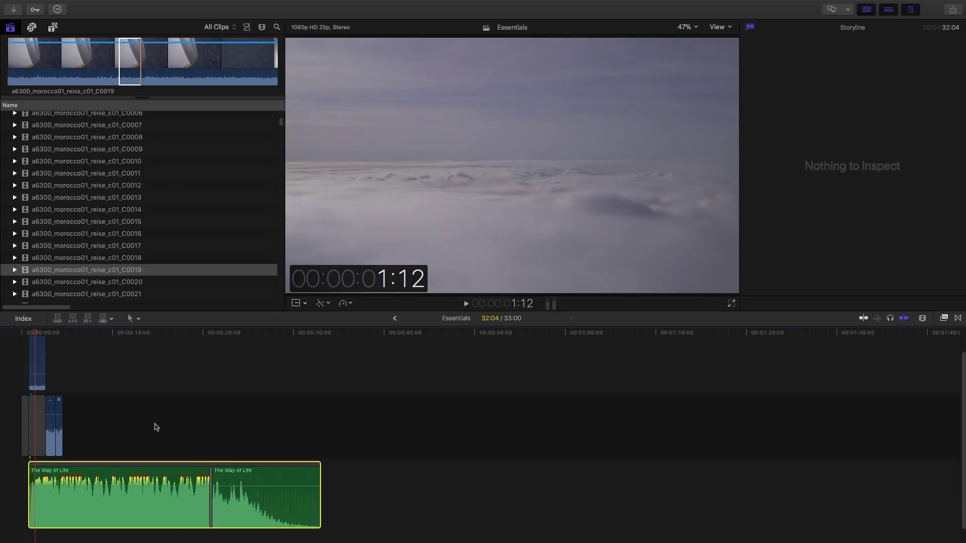
key("super+equal")
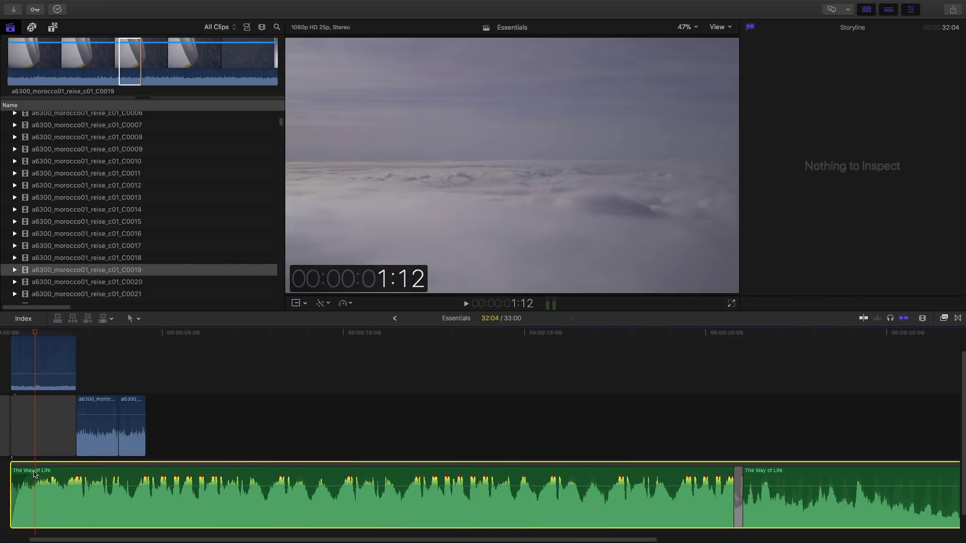
key("super+minus")
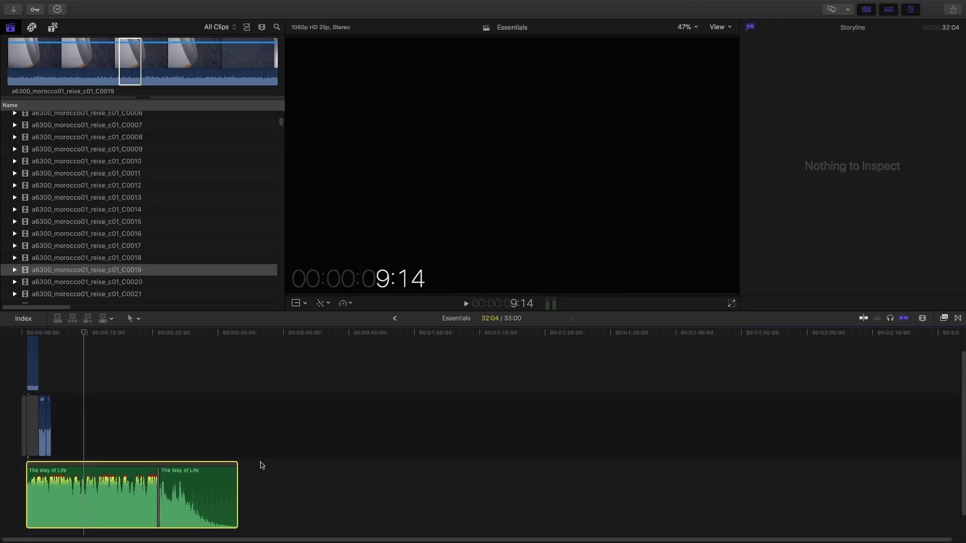
Step: Return to the start of the 33:00 project, fit it, and reduce timeline zoom and clip height
key("Home")
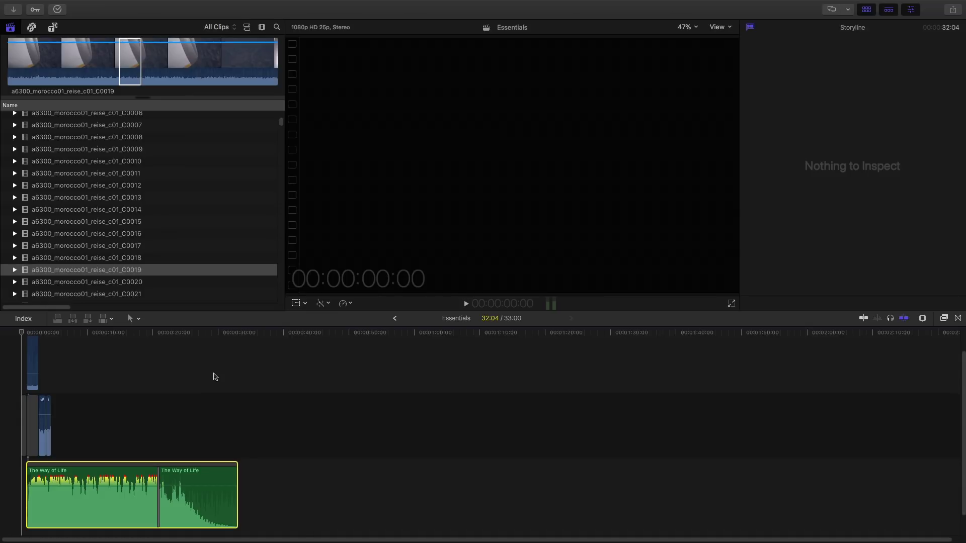
key("shift+z")
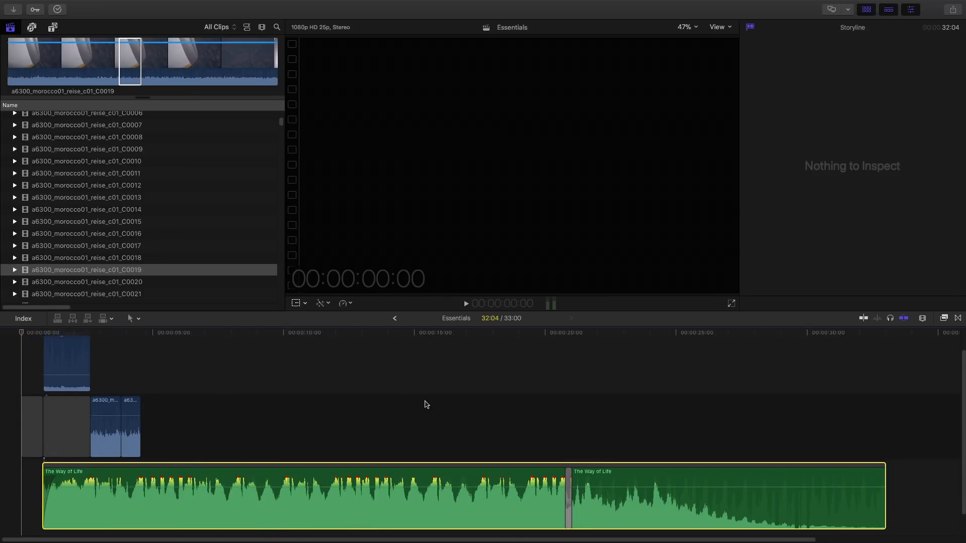
left_click(922, 318)
mouse_move(869, 341)
left_mouse_down()
mouse_move(858, 340)
mouse_move(879, 341)
left_mouse_up()
left_click_drag(888, 395, 867, 394)
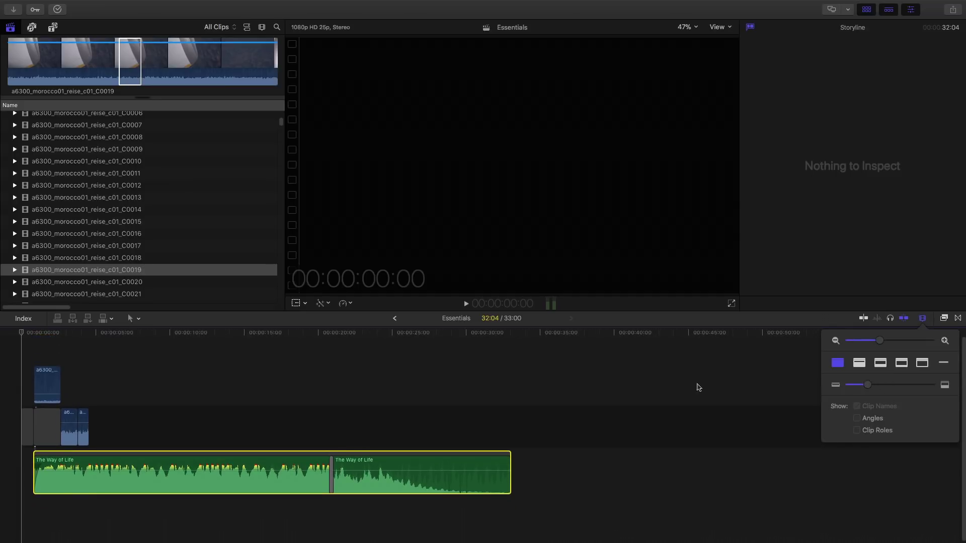